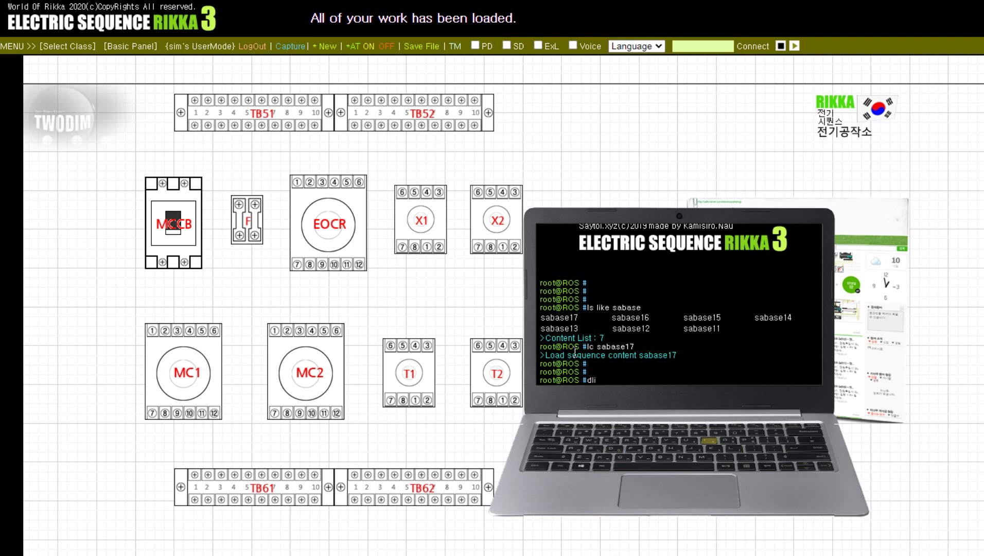
# - Run the console commands dline and ll auto to draw the panel wiring automatically, and mycom to hide the console
pyautogui.write('ne')
pyautogui.press('Return')
pyautogui.write('ll auto')
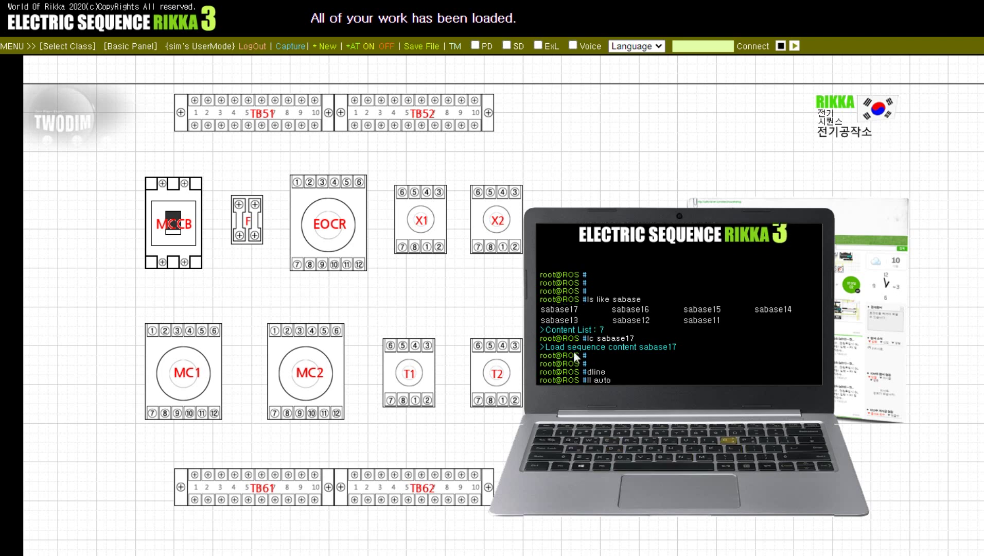
pyautogui.press('Return')
pyautogui.write('mycom')
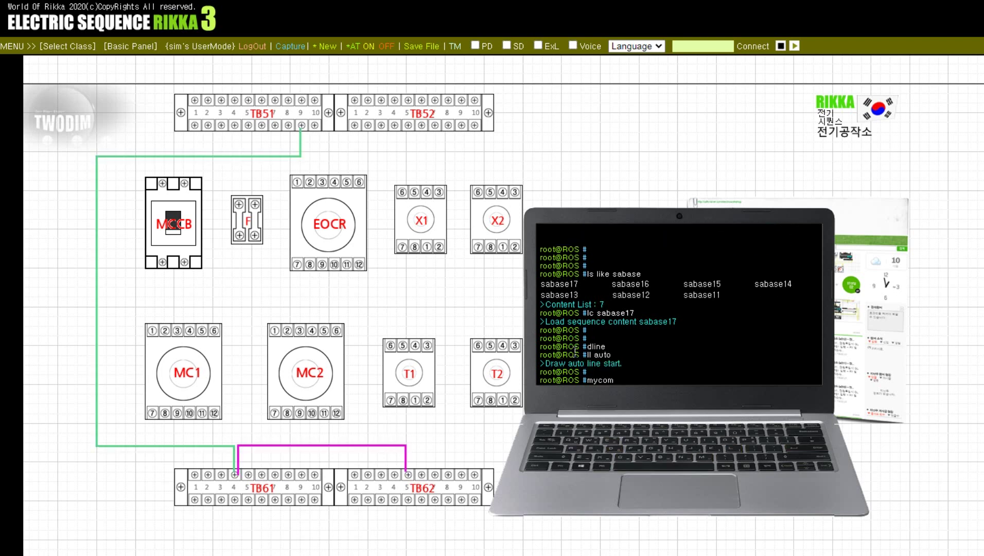
pyautogui.press('Return')
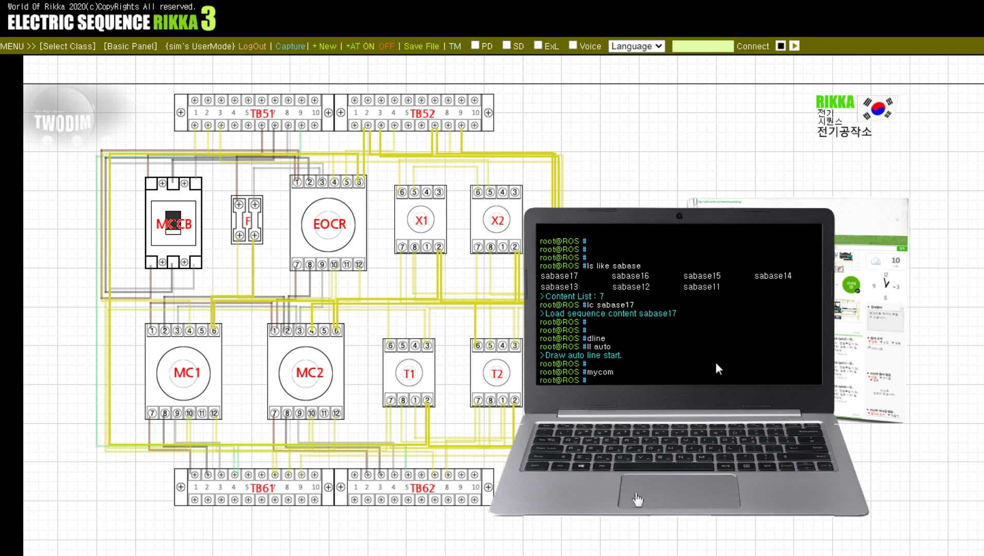
# - Bring up the two test probes with the console command bt and hide the console with mycom
pyautogui.press('Return')
pyautogui.press('Return')
pyautogui.press('Return')
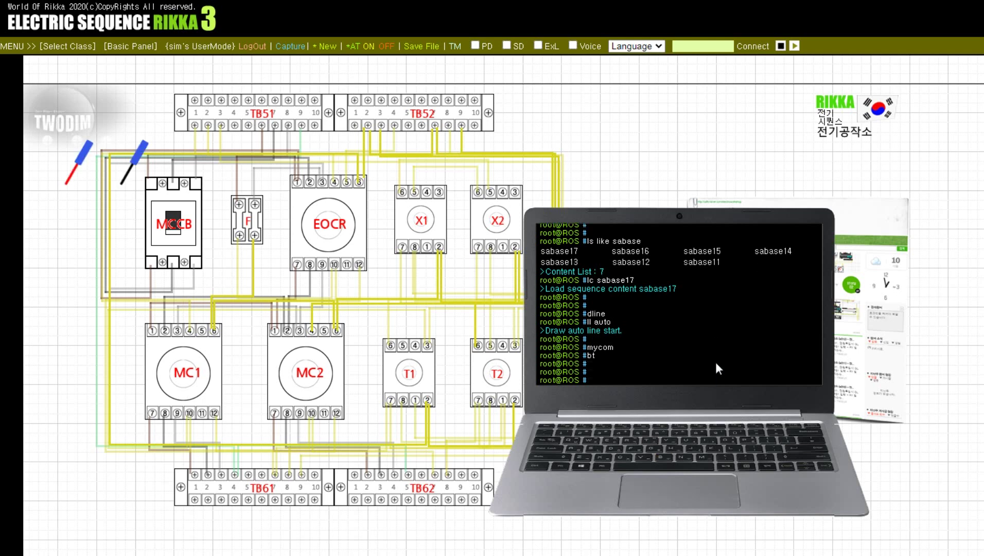
pyautogui.write('mycom')
pyautogui.press('Return')
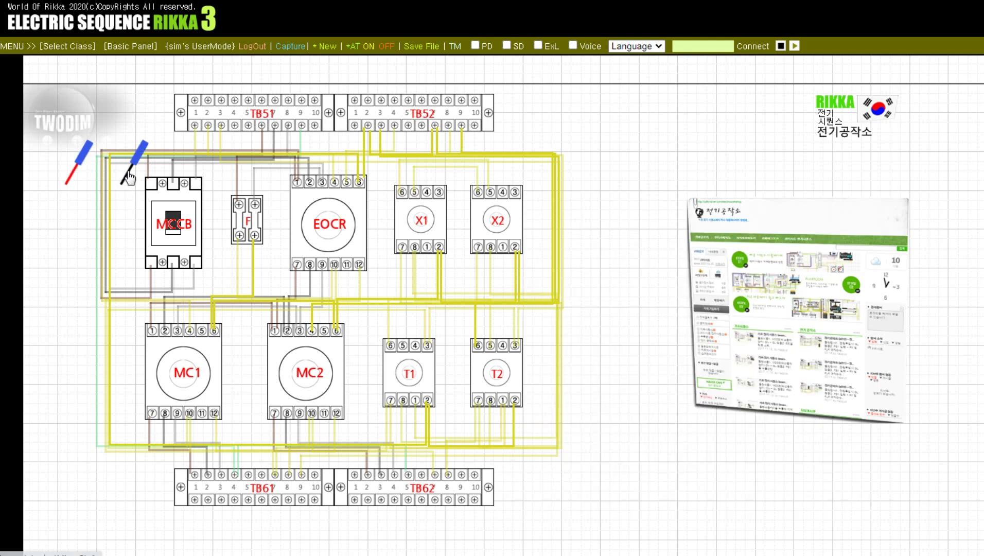
# - Probe the power wiring from TB51 to the MCCB's upper terminals and from its lower terminals to the EOCR's upper terminals
pyautogui.moveTo(134, 177); pyautogui.dragTo(304, 134)
pyautogui.moveTo(89, 168); pyautogui.dragTo(173, 181)
pyautogui.moveTo(263, 131); pyautogui.dragTo(290, 131)
pyautogui.moveTo(173, 181); pyautogui.dragTo(149, 275)
pyautogui.moveTo(291, 124); pyautogui.dragTo(312, 185)
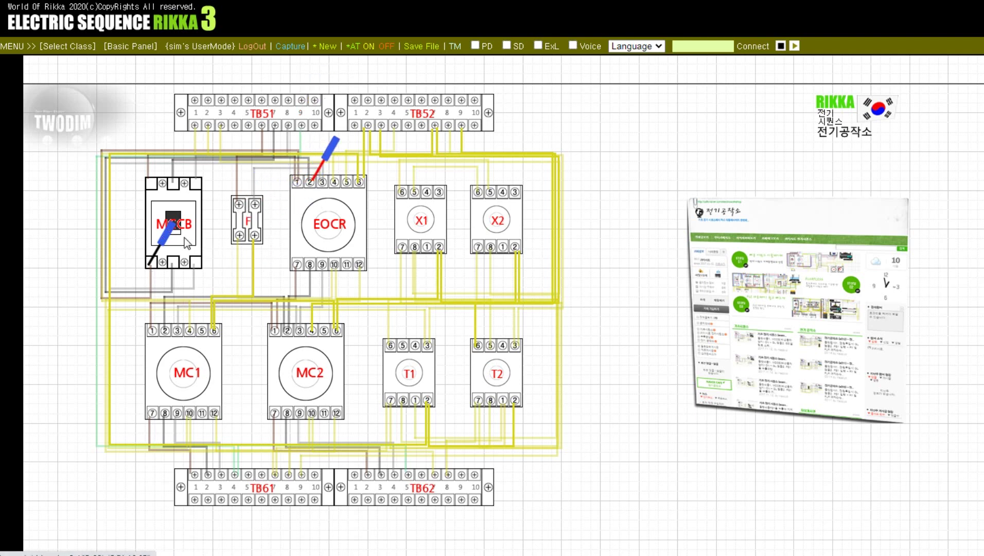
pyautogui.moveTo(149, 263); pyautogui.dragTo(185, 264)
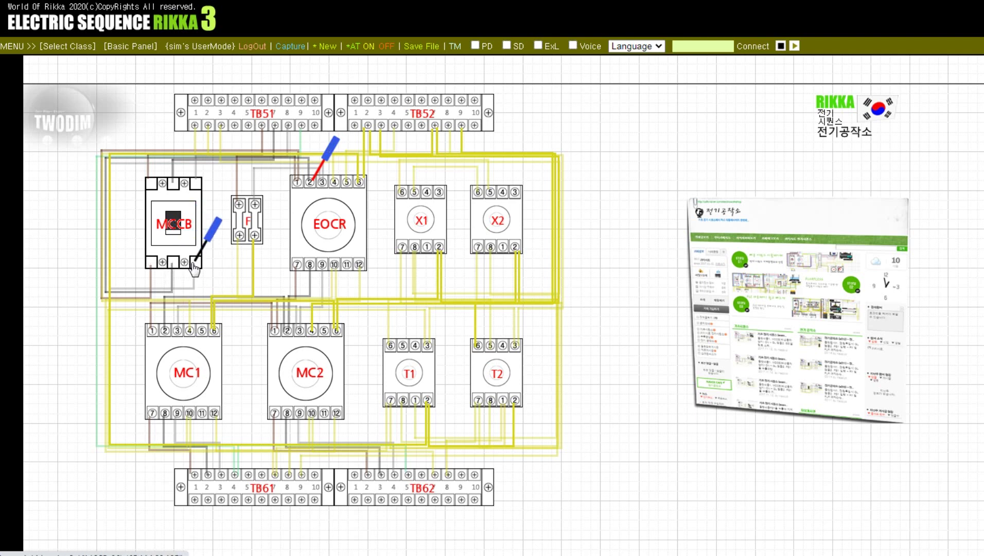
# - Probe EOCR terminals 7 and 8 against the upper main terminals of MC2 and MC1
pyautogui.moveTo(310, 184); pyautogui.dragTo(297, 274)
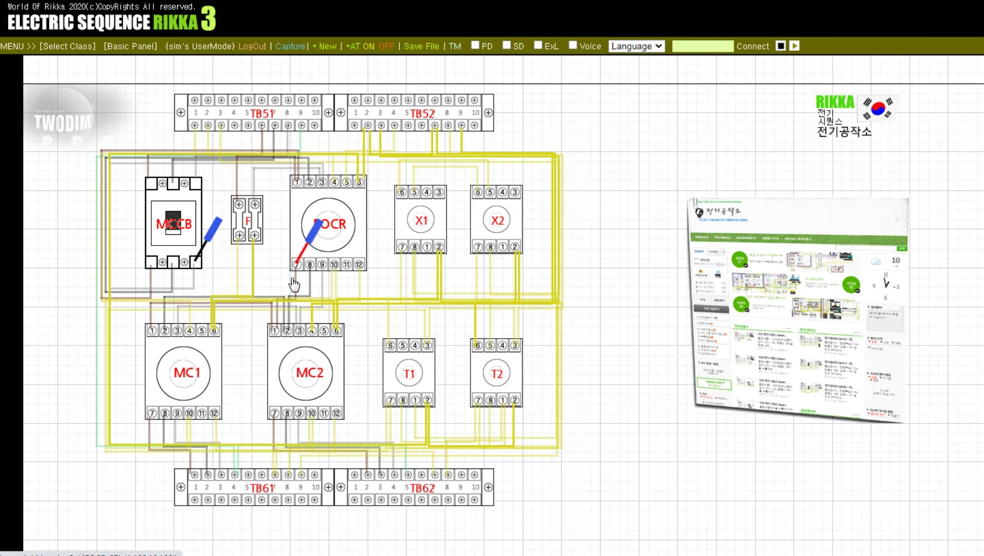
pyautogui.moveTo(209, 247); pyautogui.dragTo(288, 337)
pyautogui.moveTo(310, 251); pyautogui.dragTo(322, 253)
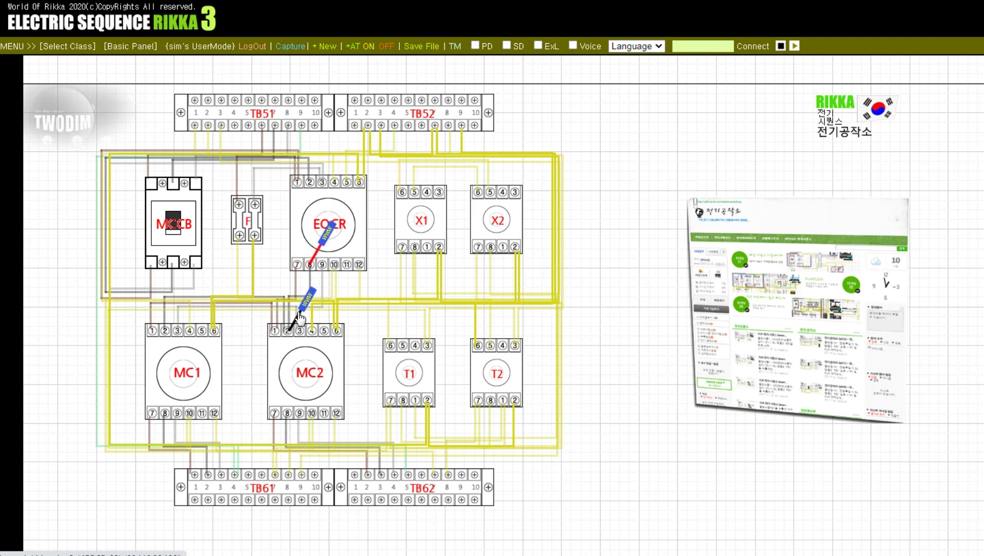
pyautogui.moveTo(304, 308); pyautogui.dragTo(175, 336)
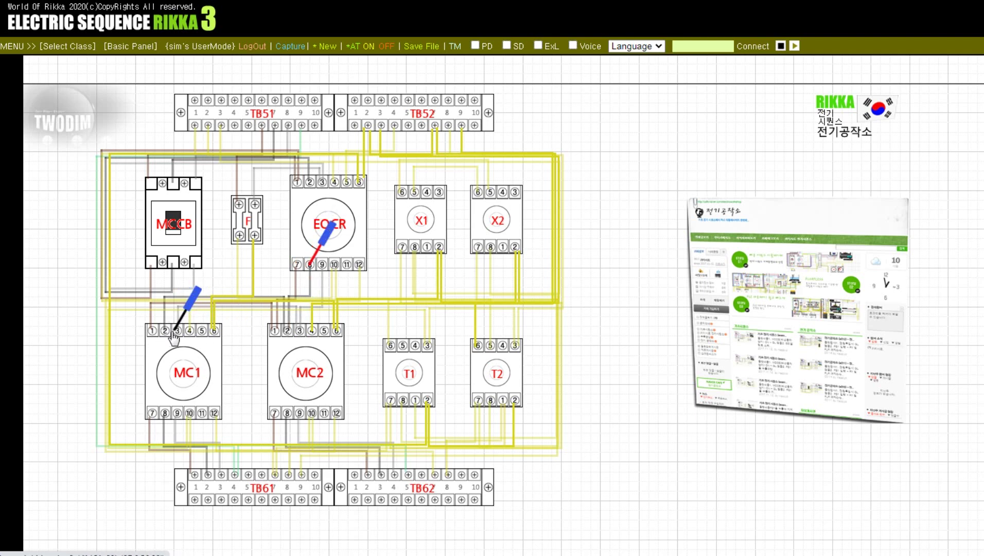
# - Probe the lower main terminals of MC1 against TB61 and those of MC2 against TB62
pyautogui.moveTo(324, 262); pyautogui.dragTo(152, 416)
pyautogui.moveTo(190, 320); pyautogui.dragTo(207, 479)
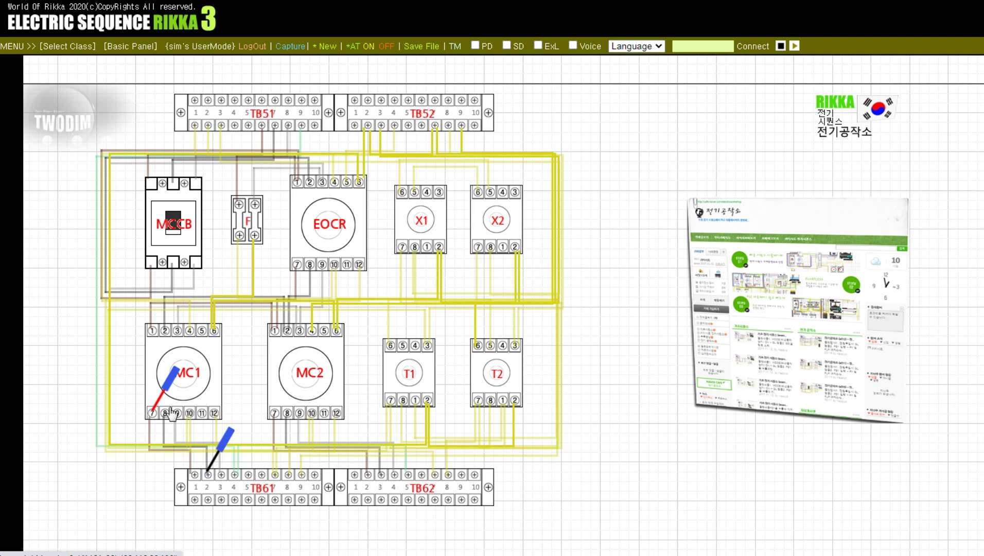
pyautogui.moveTo(171, 413); pyautogui.dragTo(178, 414)
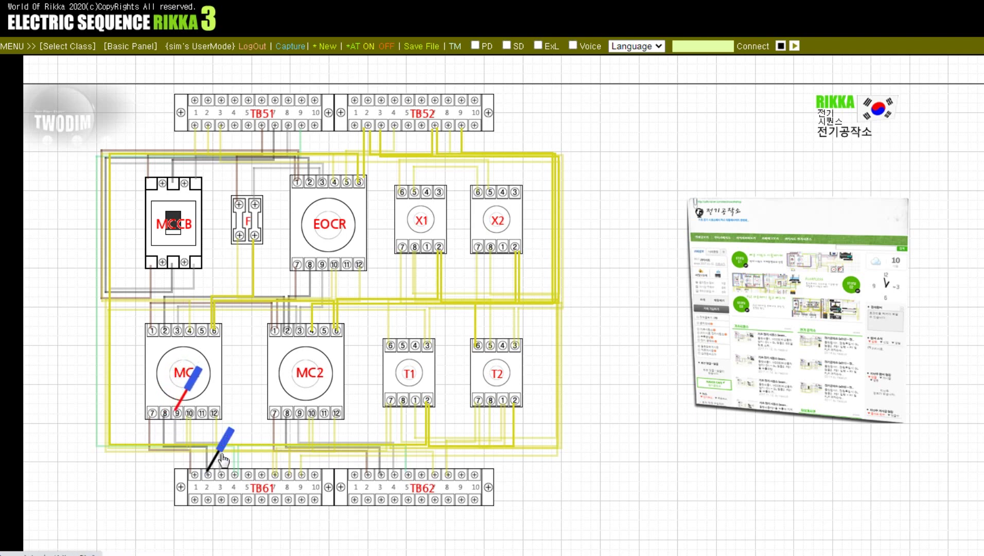
pyautogui.moveTo(223, 460); pyautogui.dragTo(274, 419)
pyautogui.moveTo(191, 396); pyautogui.dragTo(382, 480)
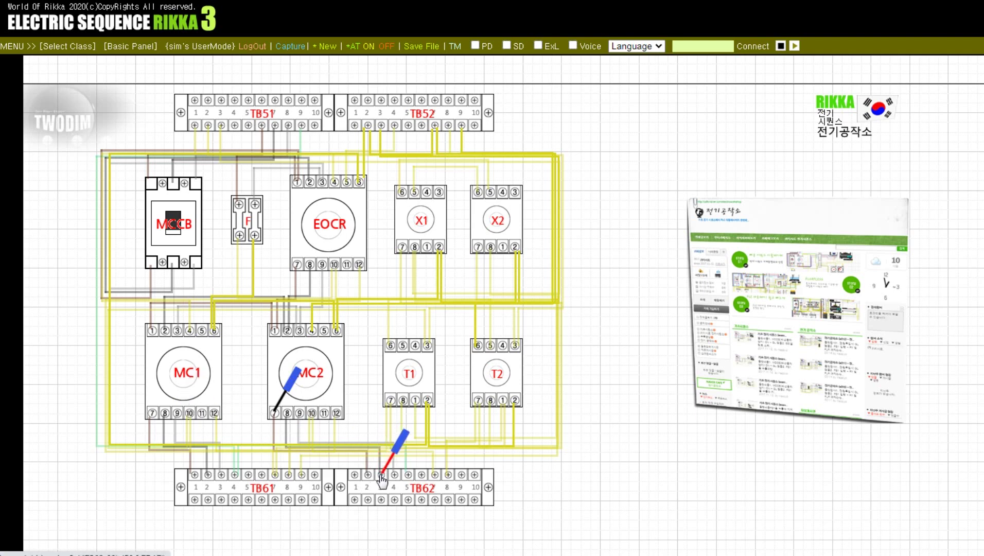
pyautogui.click(300, 418)
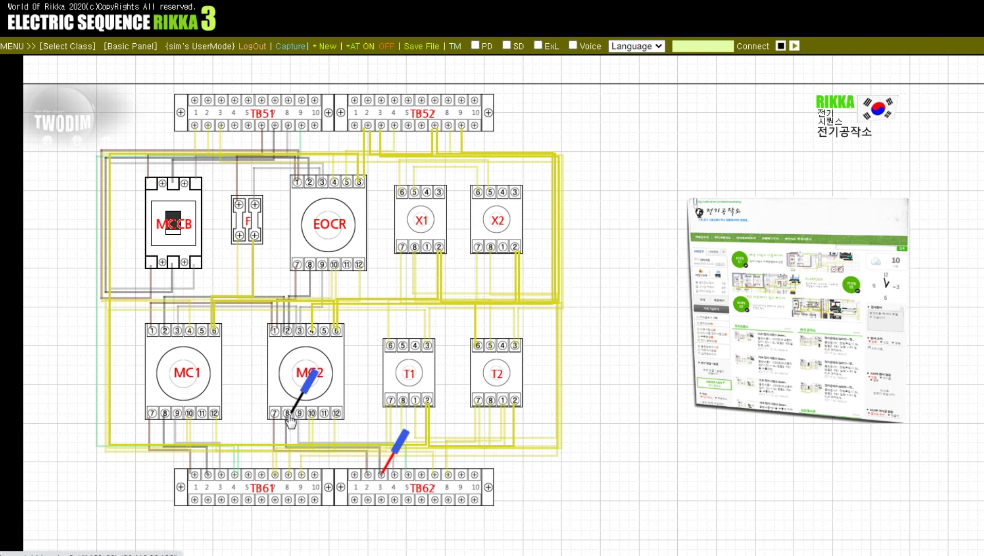
pyautogui.click(389, 483)
# - Probe the fuse F terminals and TB51 terminal 2 against EOCR terminal 4, and TB51 terminal 2 against T1 terminal 2
pyautogui.moveTo(394, 482); pyautogui.dragTo(241, 238)
pyautogui.moveTo(313, 394); pyautogui.dragTo(336, 188)
pyautogui.moveTo(240, 237); pyautogui.dragTo(255, 204)
pyautogui.moveTo(207, 181); pyautogui.dragTo(245, 195)
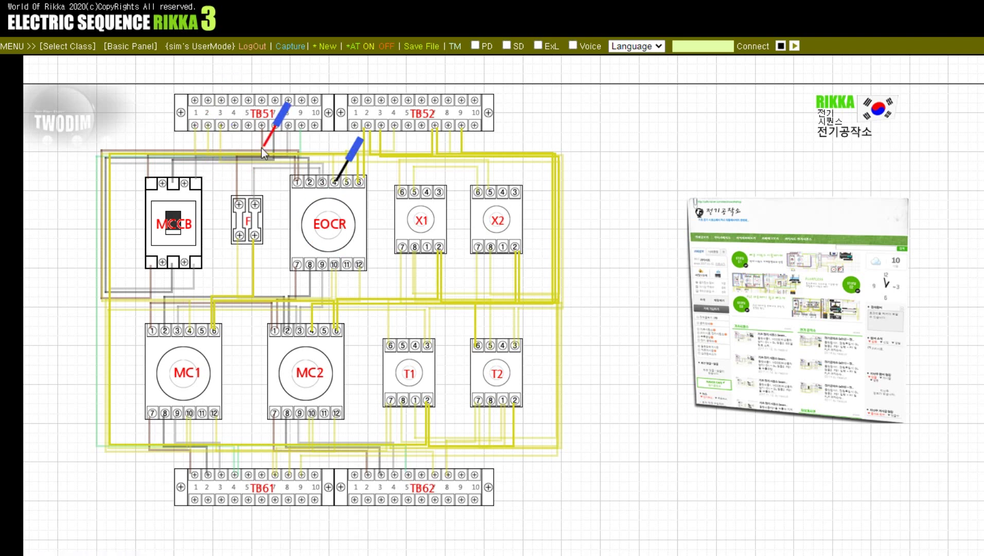
pyautogui.moveTo(261, 147); pyautogui.dragTo(209, 125)
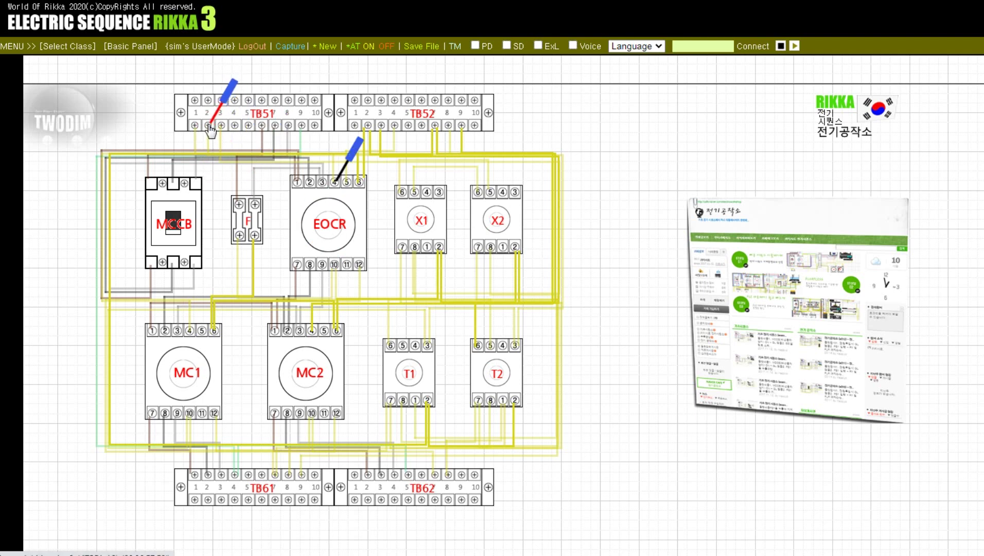
pyautogui.moveTo(339, 178); pyautogui.dragTo(430, 397)
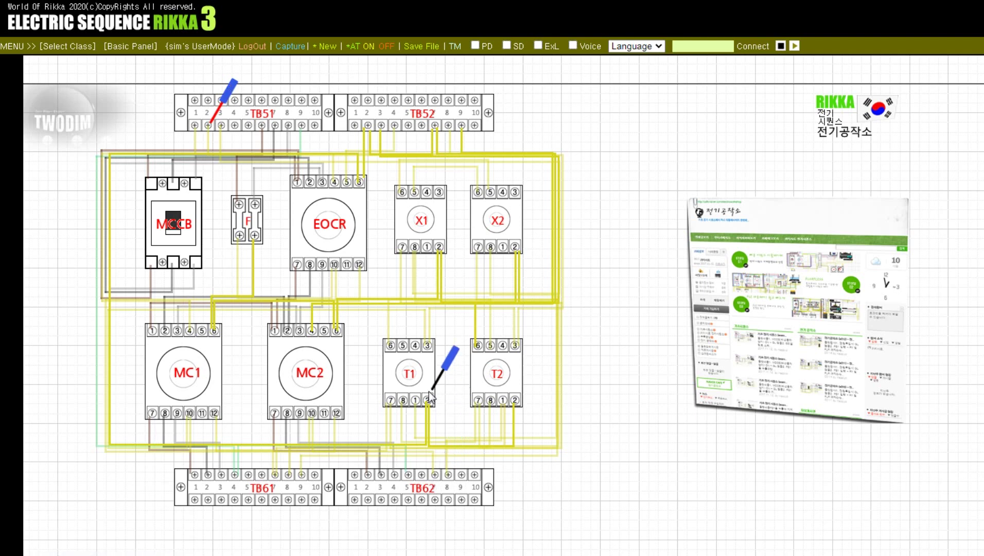
# - Probe EOCR terminal 5 against TB61 terminal 8, and X2 terminal 7 against TB51 terminal 3
pyautogui.moveTo(430, 397); pyautogui.dragTo(343, 198)
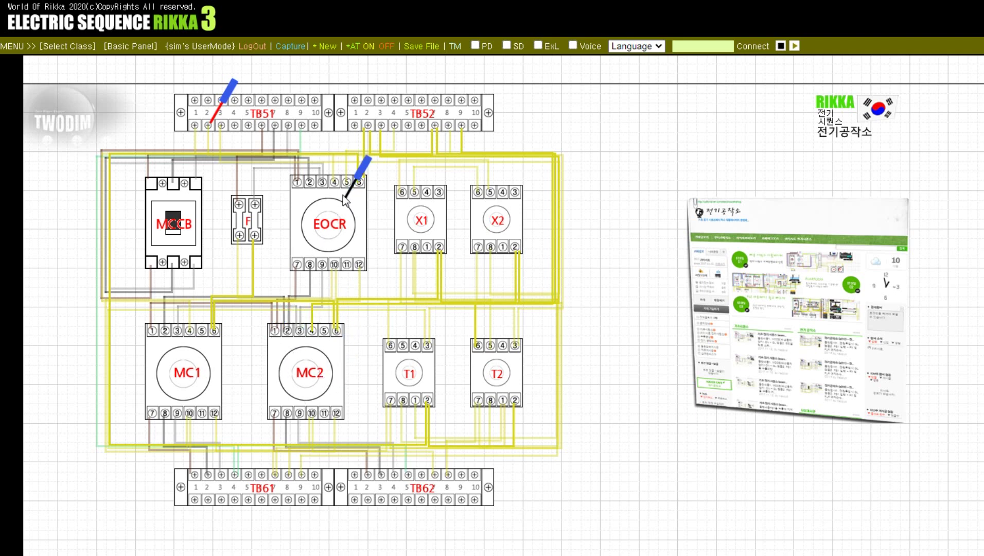
pyautogui.moveTo(226, 121); pyautogui.dragTo(288, 476)
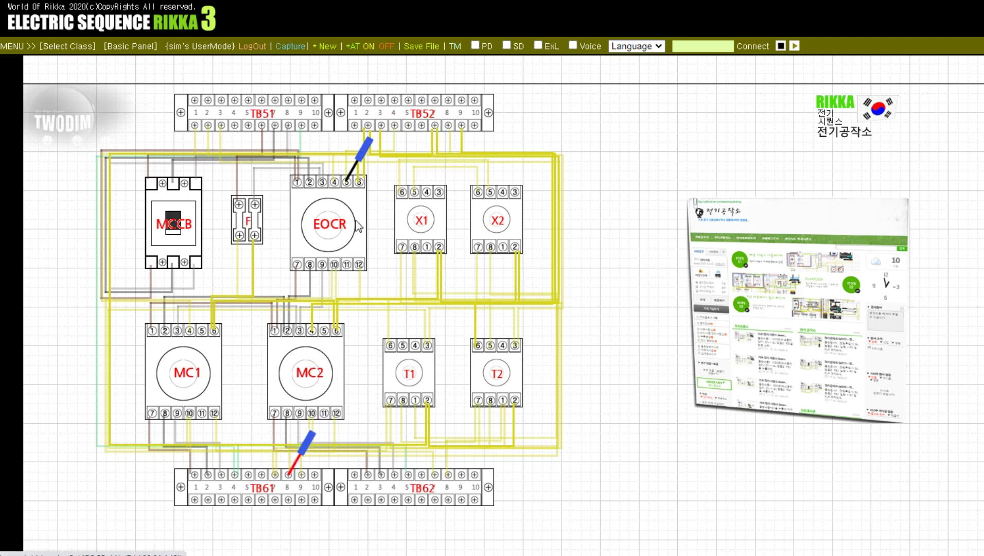
pyautogui.moveTo(349, 179); pyautogui.dragTo(479, 248)
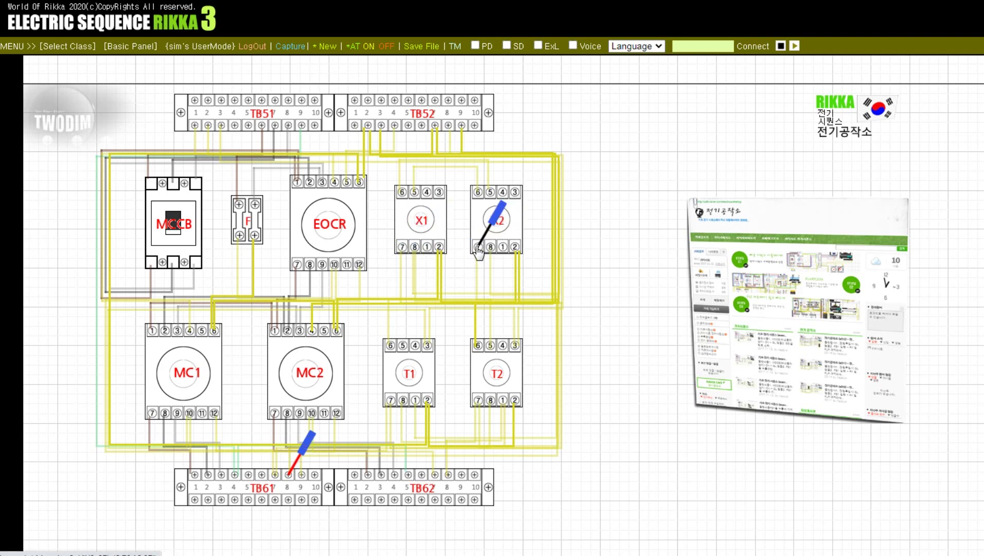
pyautogui.moveTo(289, 474); pyautogui.dragTo(219, 135)
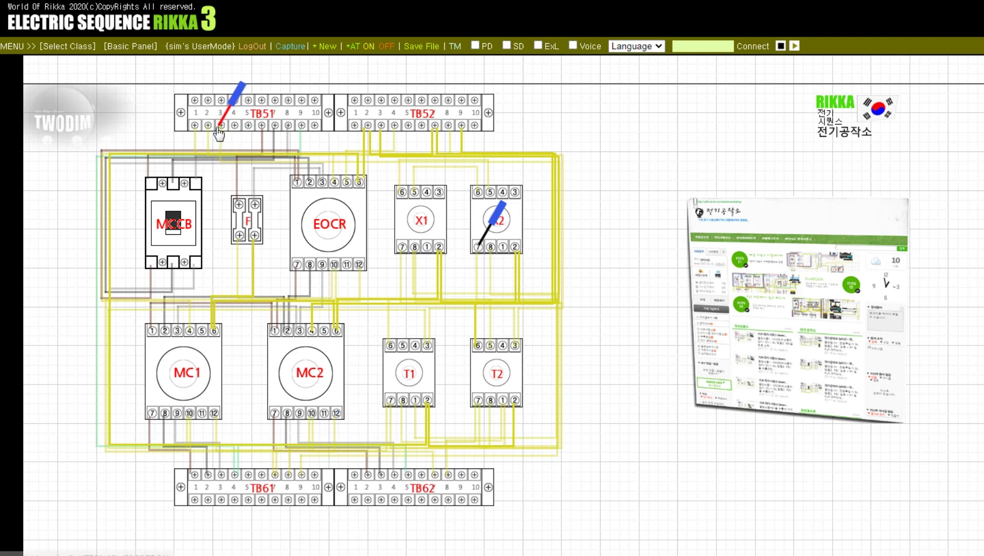
# - Probe X1 terminal 6 against X2 terminal 6, and X2 terminal 8 against TB62 terminal 8
pyautogui.moveTo(479, 246); pyautogui.dragTo(404, 197)
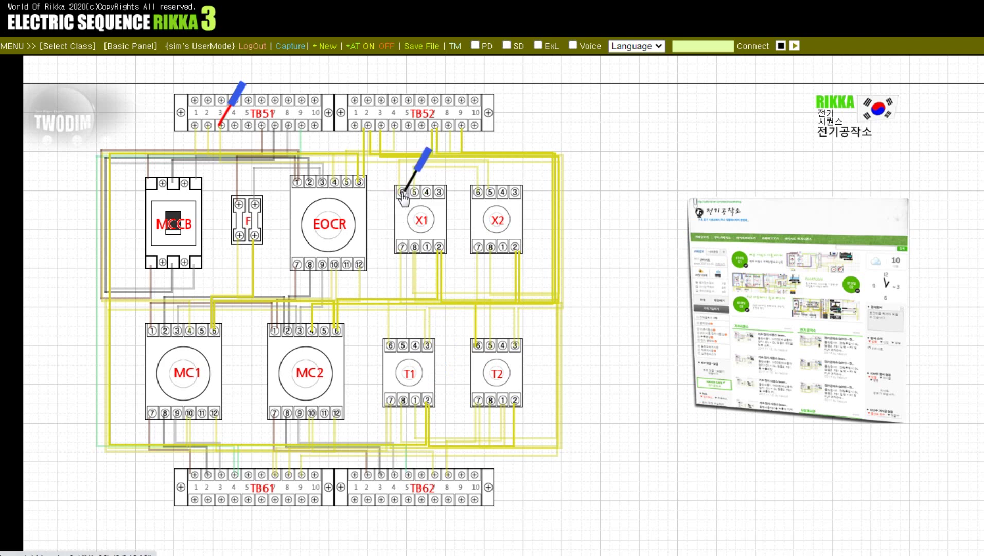
pyautogui.moveTo(256, 130); pyautogui.dragTo(478, 197)
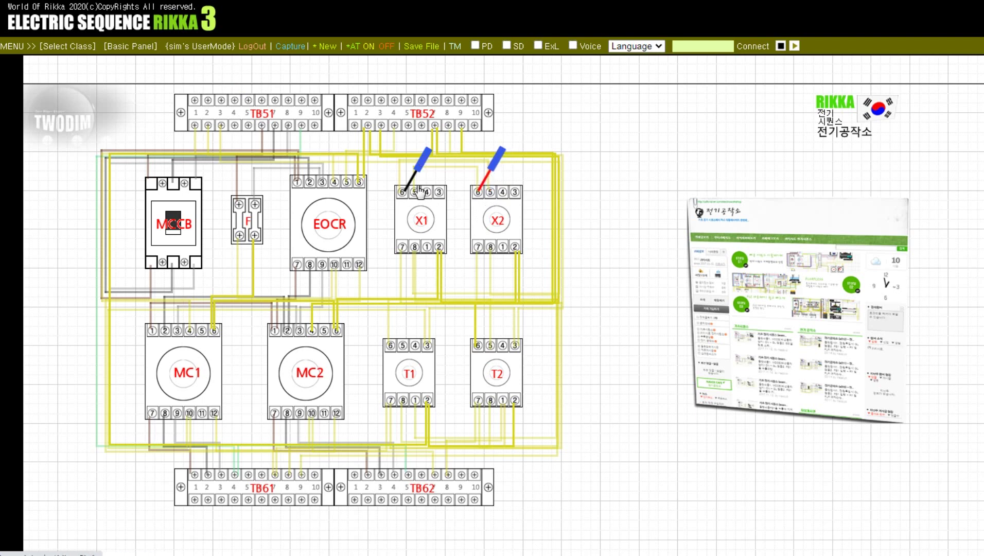
pyautogui.moveTo(403, 197); pyautogui.dragTo(495, 239)
pyautogui.moveTo(469, 199); pyautogui.dragTo(419, 468)
pyautogui.moveTo(439, 470); pyautogui.dragTo(448, 474)
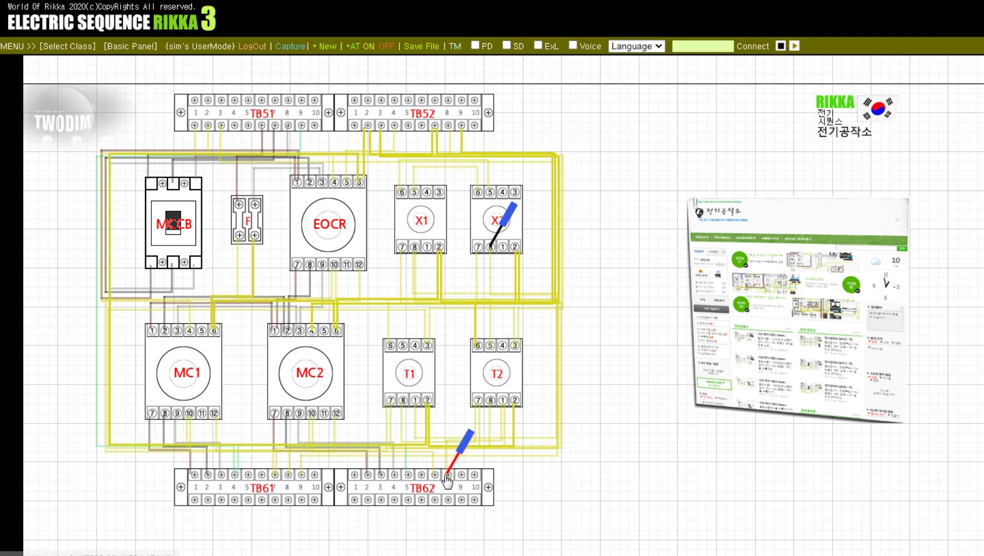
# - Probe T1 terminal 8 against T2 terminal 8, and T2 terminal 5 against the lower auxiliary terminals of MC2
pyautogui.moveTo(490, 247); pyautogui.dragTo(404, 400)
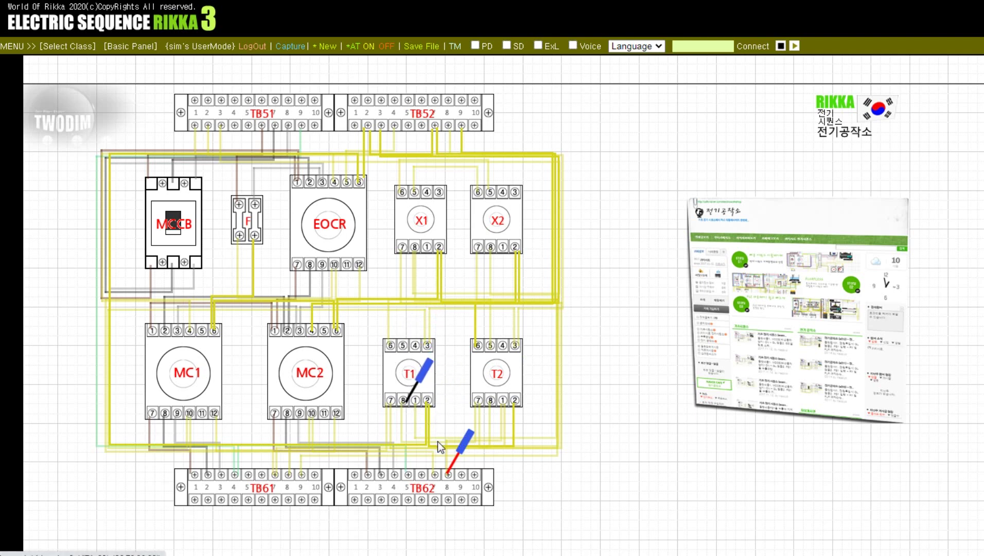
pyautogui.moveTo(448, 473); pyautogui.dragTo(391, 400)
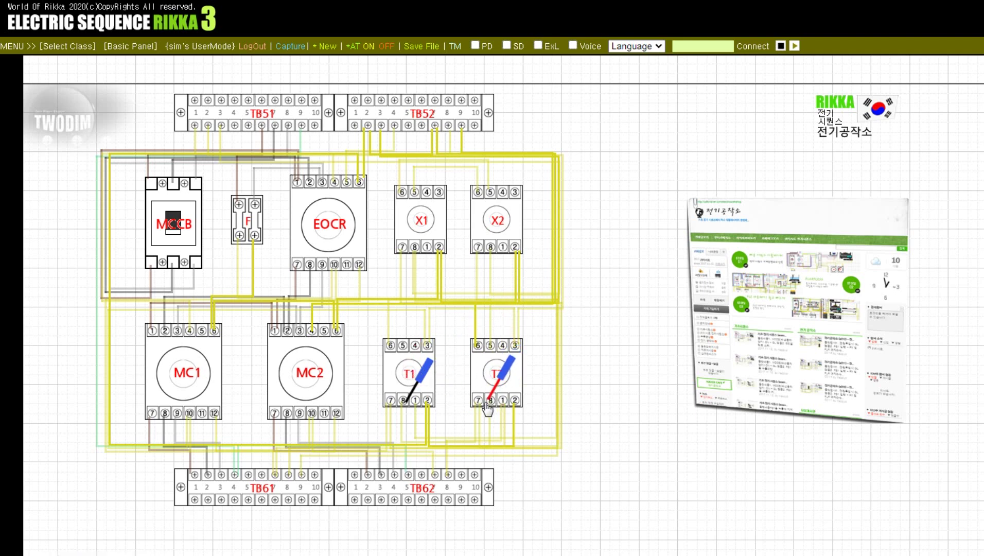
pyautogui.click(488, 347)
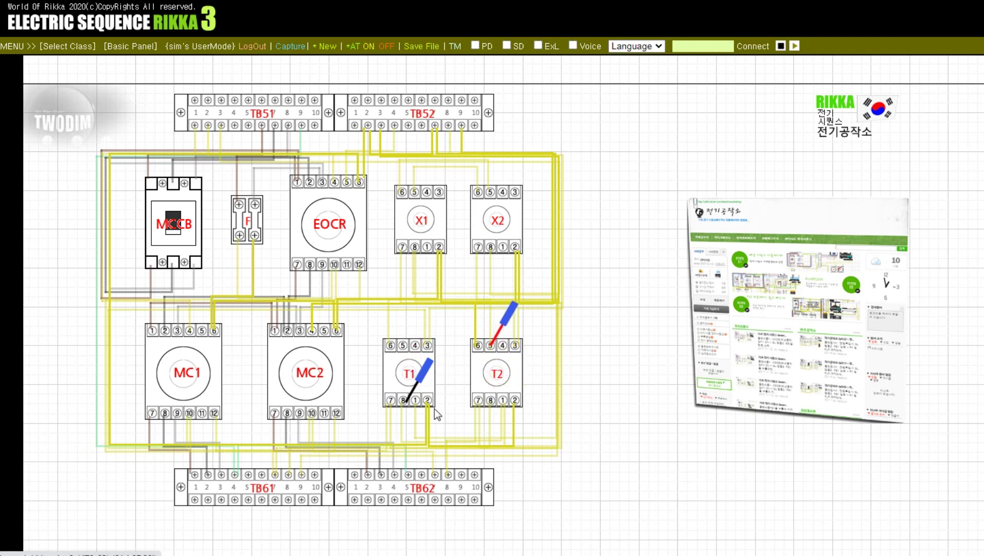
pyautogui.click(417, 381)
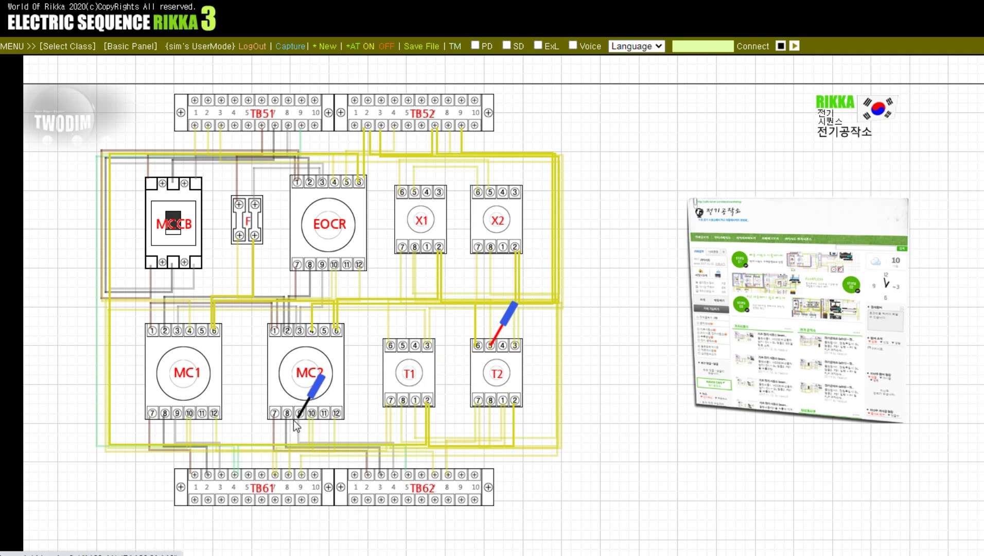
pyautogui.click(336, 413)
pyautogui.click(337, 414)
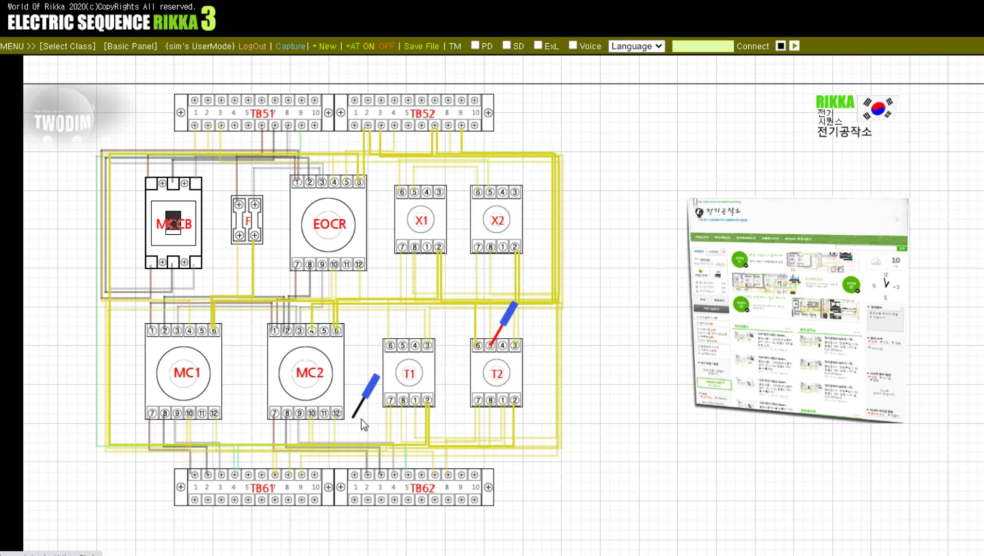
# - Probe TB52 terminal 3 against T2 terminal 6 and MC2 terminal 4
pyautogui.click(381, 125)
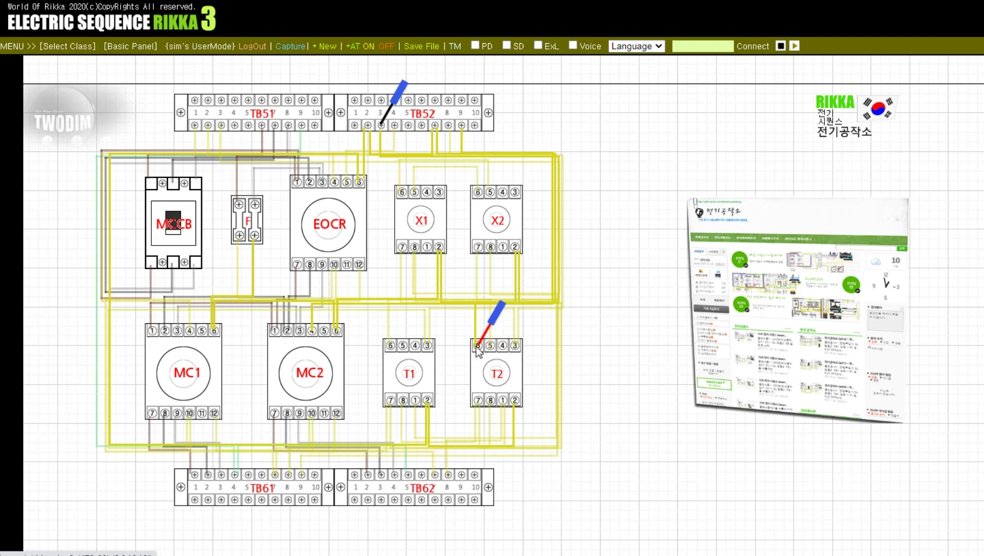
pyautogui.click(477, 346)
pyautogui.click(480, 350)
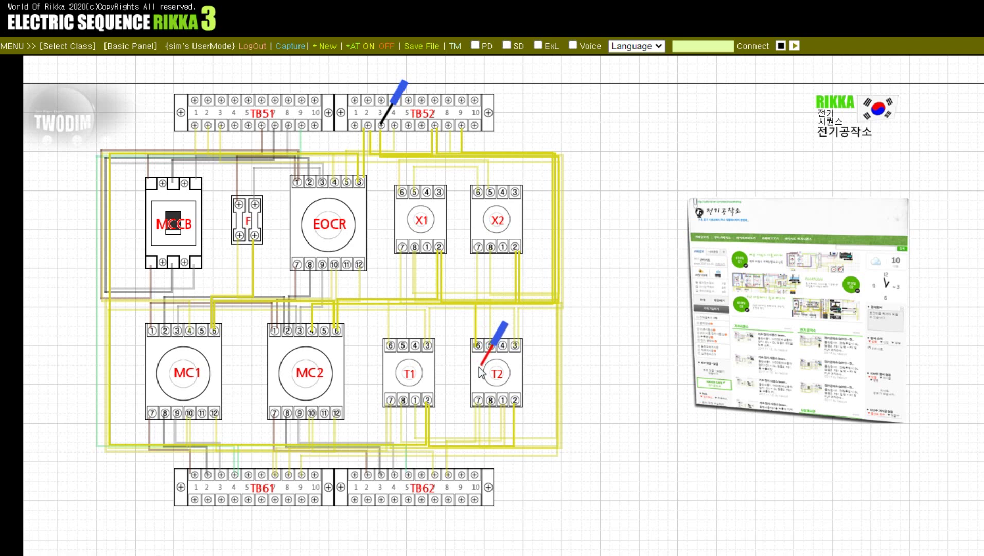
pyautogui.click(314, 334)
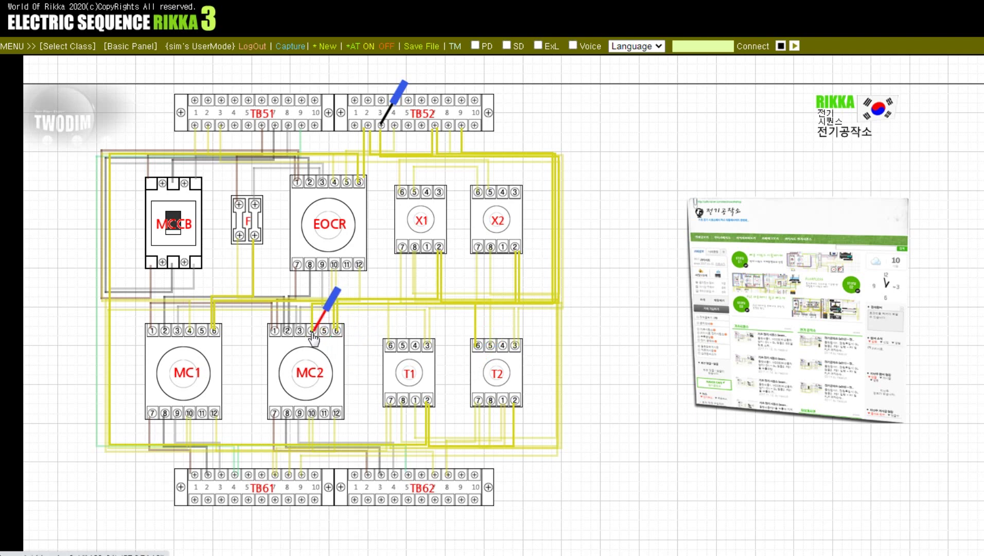
# - Probe MC2 terminal 4 against TB52 terminal 9 and the lower right terminal of fuse F, and that fuse terminal against TB52 terminal 7
pyautogui.click(381, 124)
pyautogui.click(406, 193)
pyautogui.click(432, 194)
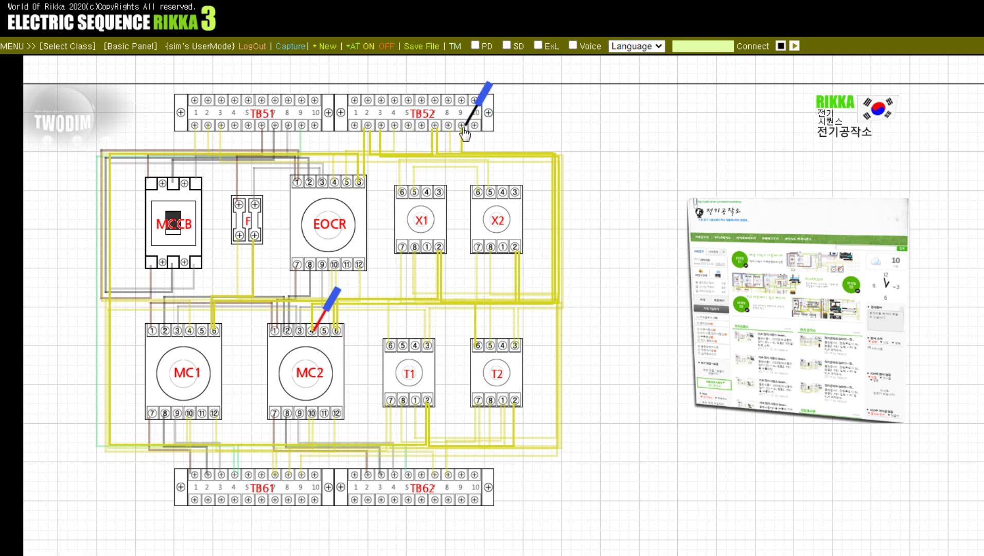
pyautogui.click(255, 237)
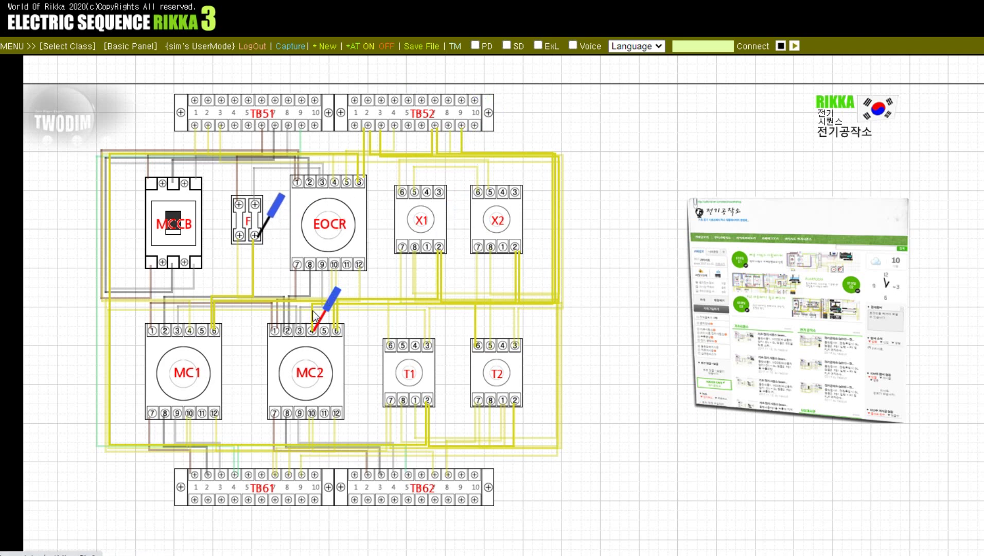
pyautogui.click(324, 321)
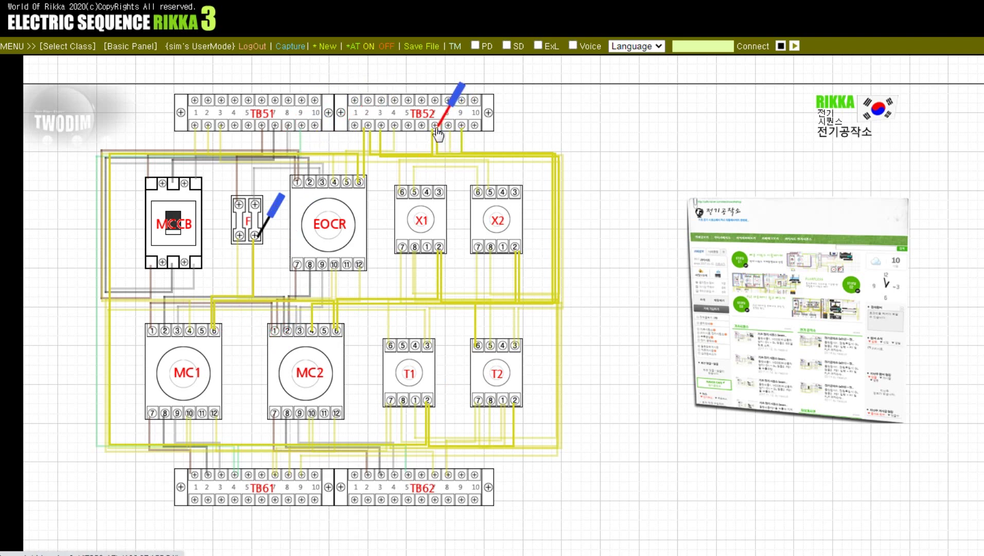
# - Probe TB51 terminal 1 against the lower right terminal of fuse F, and put away the test probes with the bt command
pyautogui.click(202, 130)
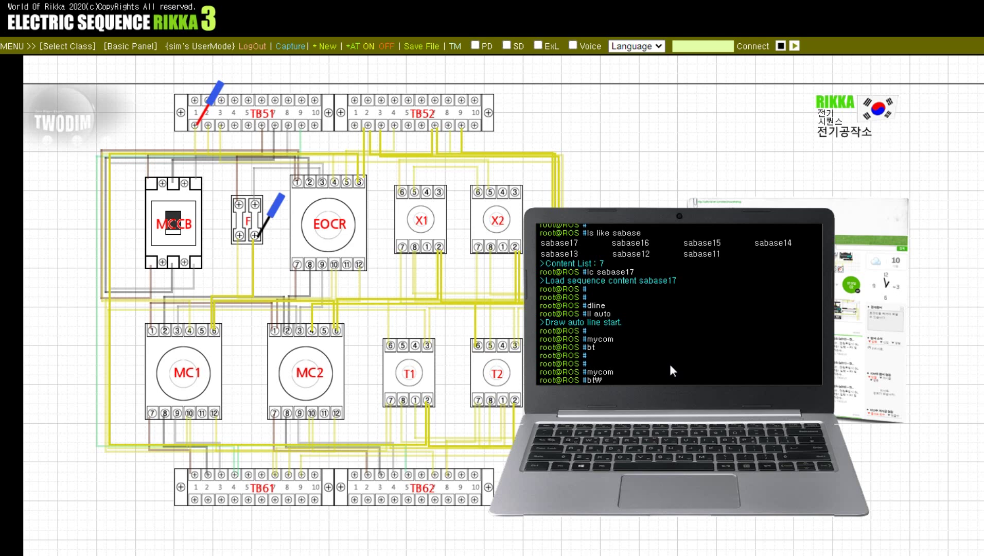
pyautogui.press('BackSpace')
pyautogui.press('Return')
pyautogui.press('Return')
pyautogui.press('Return')
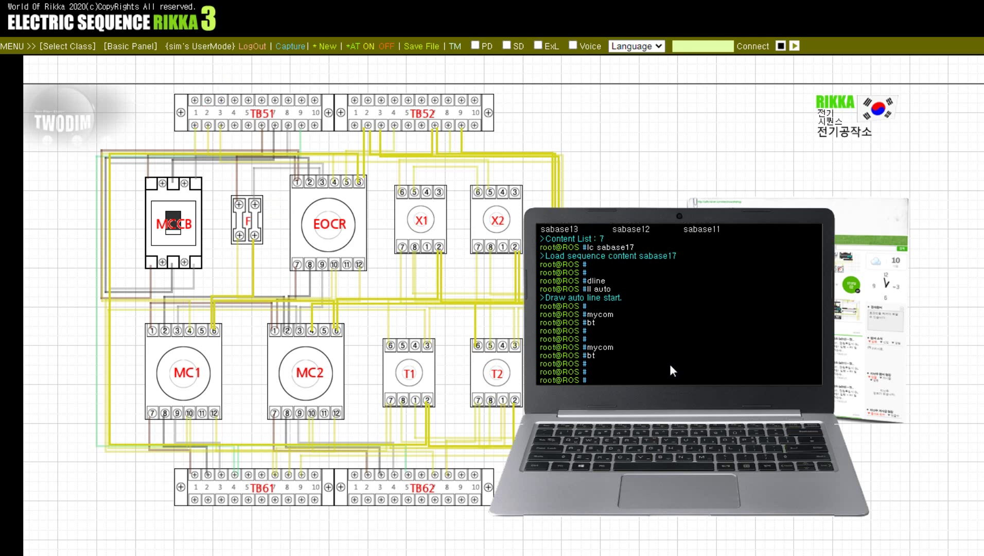
# - Clear the sabase17 panel from the workspace with the reset command
pyautogui.press('Return')
pyautogui.write('reset')
pyautogui.press('Return')
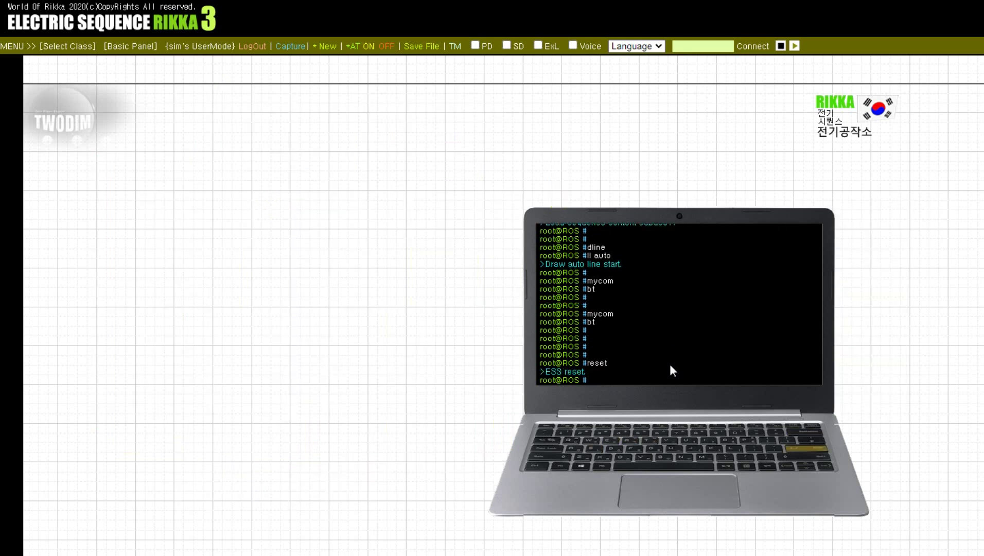
pyautogui.press('Return')
pyautogui.press('Return')
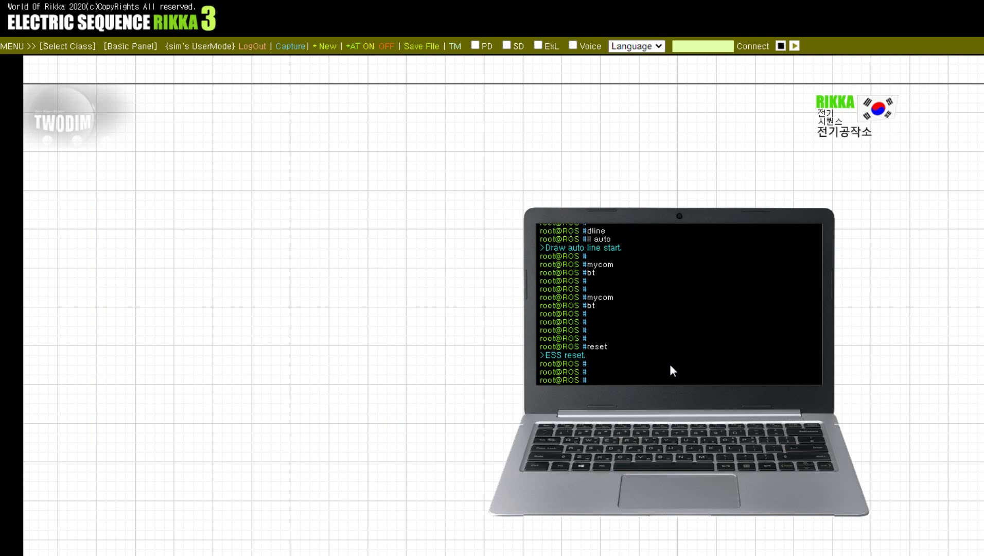
# - List the stored contents matching sapipe with the ls like command
pyautogui.write('ls like sapipe')
pyautogui.press('Return')
pyautogui.press('Return')
pyautogui.press('Return')
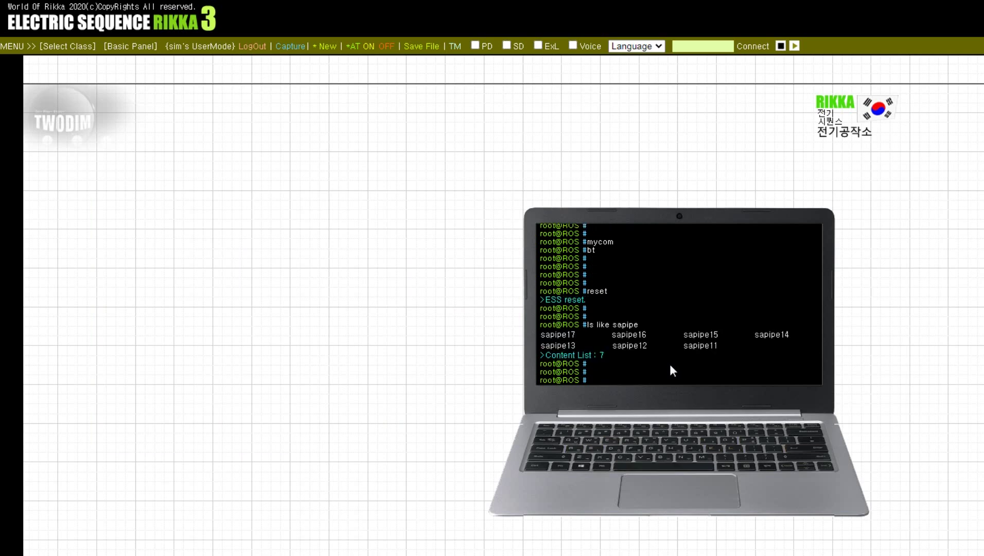
# - Load the sequence content sapipe17 with the lc command
pyautogui.write('lc')
pyautogui.click(562, 340)
pyautogui.press('Return')
pyautogui.press('Return')
pyautogui.press('Return')
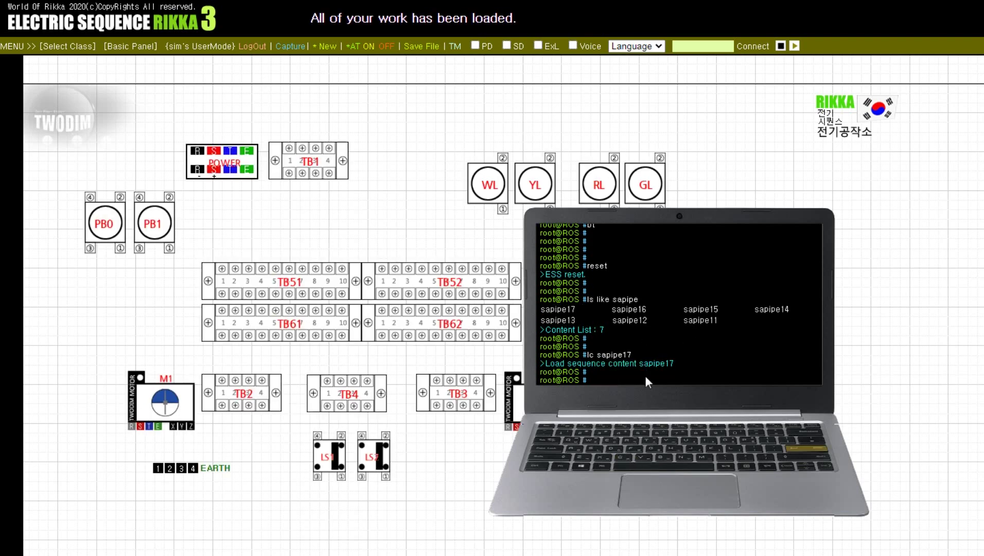
# - Clear the terminal with the reload command and move the laptop clear of motor M2
pyautogui.write('reload')
pyautogui.press('Return')
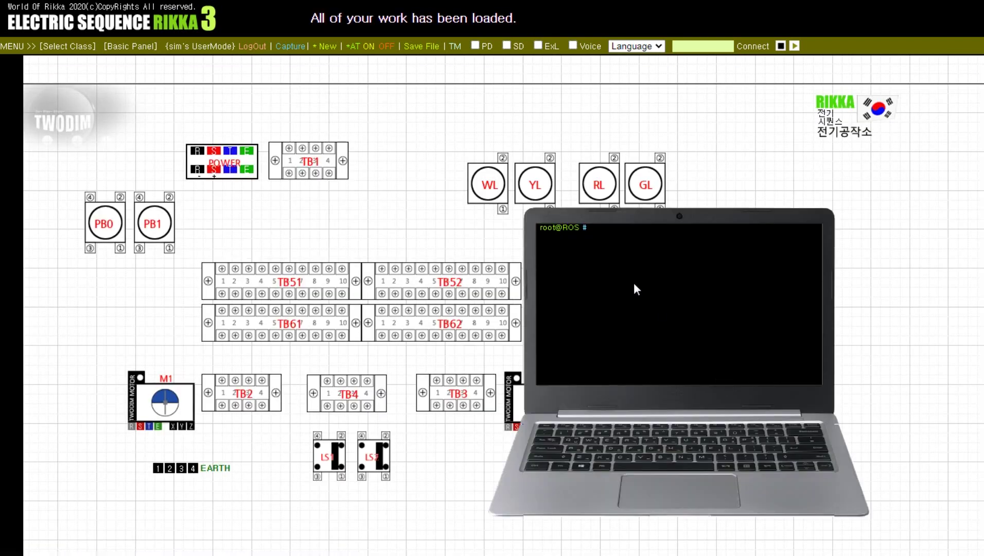
pyautogui.moveTo(670, 492); pyautogui.dragTo(745, 511)
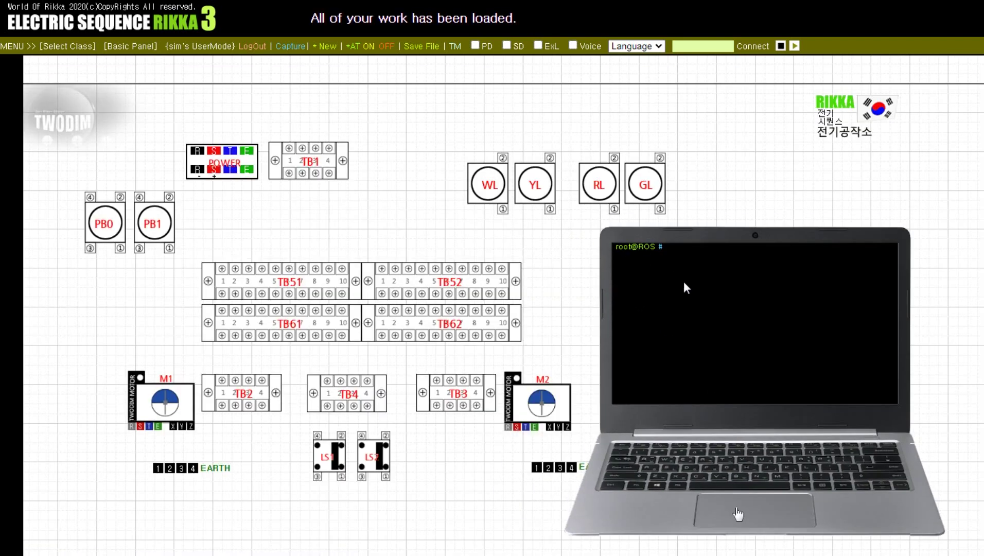
# - Draw the sapipe17 wiring automatically with the dline and ll auto commands, hiding the laptop with mycom
pyautogui.press('Return')
pyautogui.press('Return')
pyautogui.write('dline')
pyautogui.press('Return')
pyautogui.press('Return')
pyautogui.press('Return')
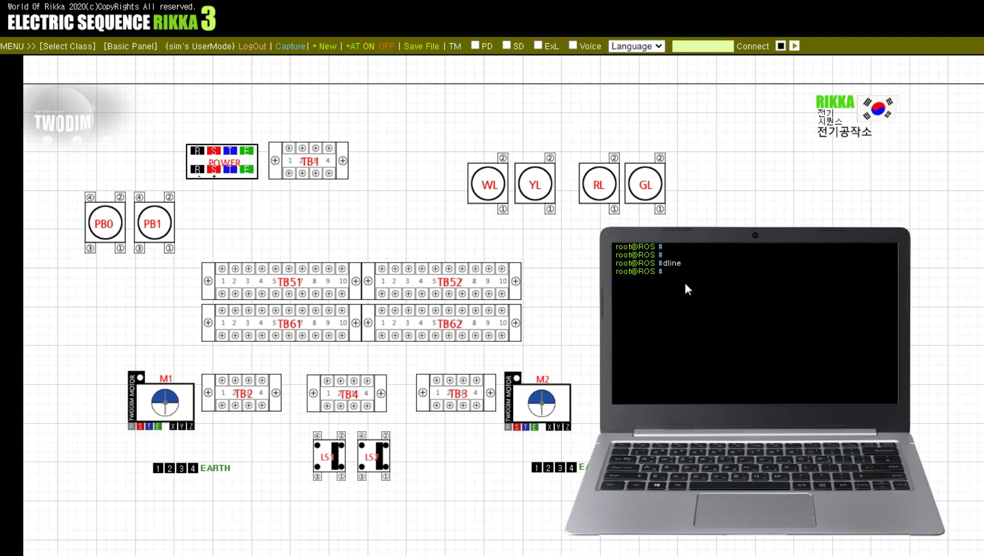
pyautogui.write('ll auto')
pyautogui.press('Return')
pyautogui.press('Return')
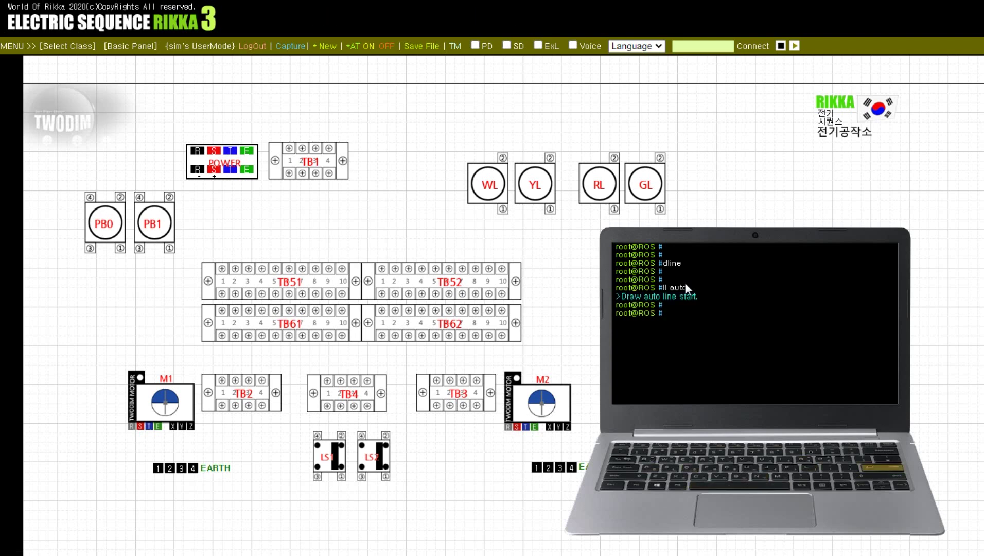
pyautogui.write('mycom')
pyautogui.press('Return')
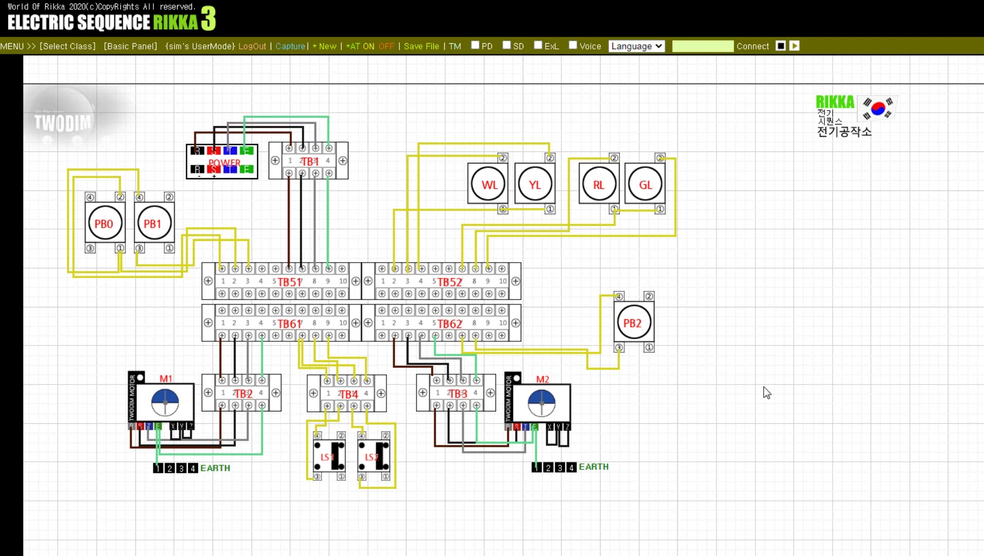
# - Bring the laptop back and bring up the test probes with the bt command
pyautogui.press('Return')
pyautogui.press('Return')
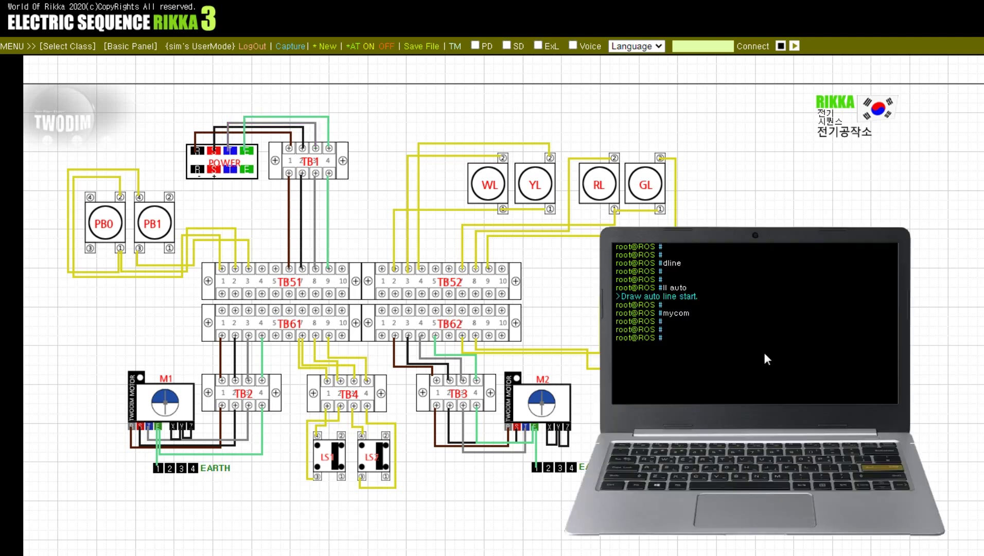
pyautogui.write('bt')
pyautogui.press('Return')
pyautogui.press('Return')
pyautogui.write('bt')
pyautogui.press('Return')
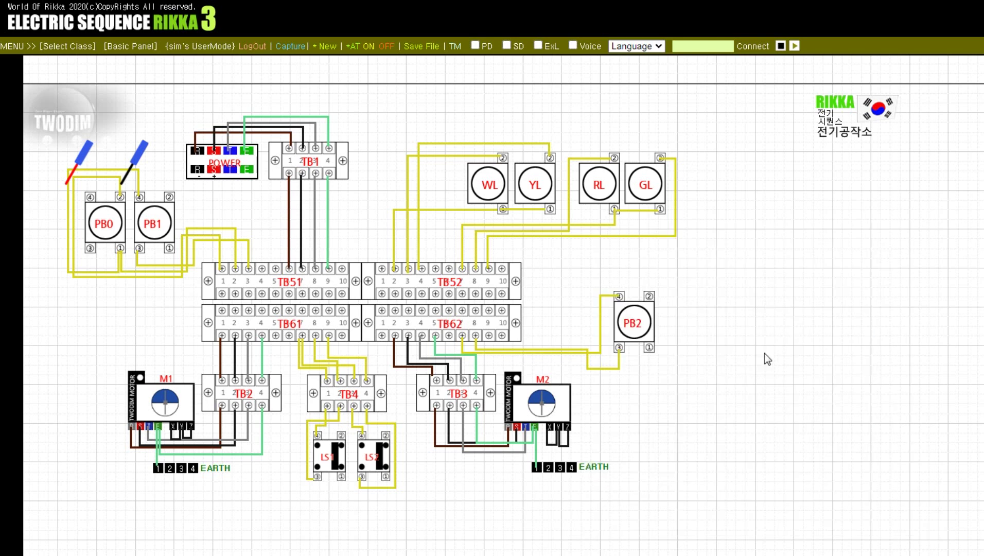
# - Probe PB0 terminal 1 against TB51 terminals 1 and 3
pyautogui.moveTo(114, 174); pyautogui.dragTo(222, 269)
pyautogui.moveTo(68, 181); pyautogui.dragTo(120, 254)
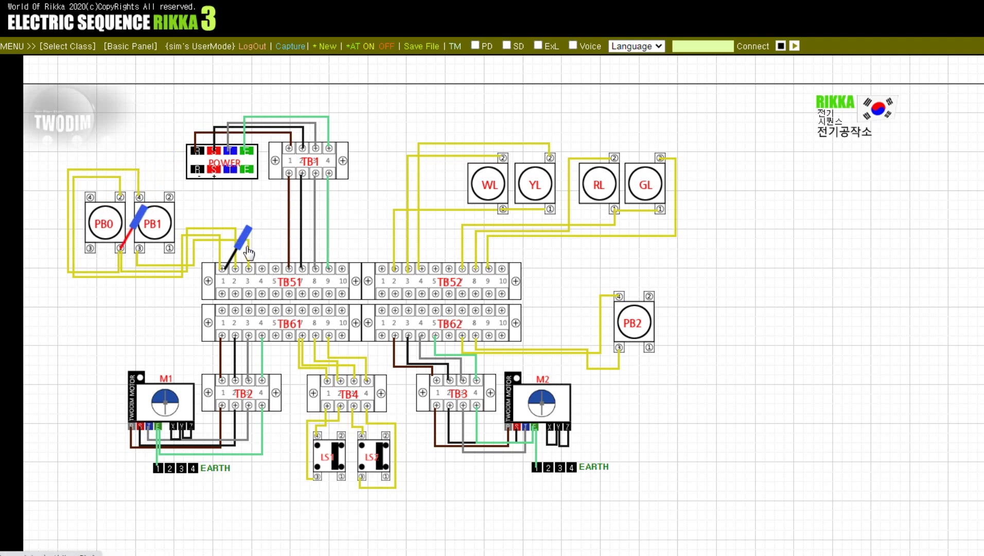
pyautogui.moveTo(222, 268); pyautogui.dragTo(249, 275)
# - Probe the lower terminals 1 and 3 of TB1 against TB51 terminals 7 and 9
pyautogui.moveTo(143, 237); pyautogui.dragTo(290, 181)
pyautogui.moveTo(250, 274); pyautogui.dragTo(301, 277)
pyautogui.moveTo(290, 180); pyautogui.dragTo(314, 180)
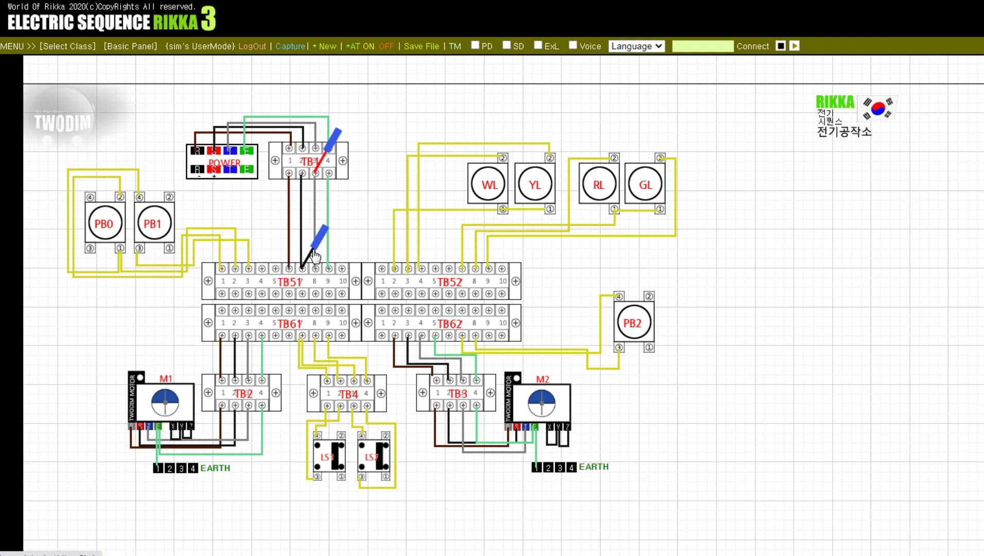
pyautogui.moveTo(303, 273); pyautogui.dragTo(329, 277)
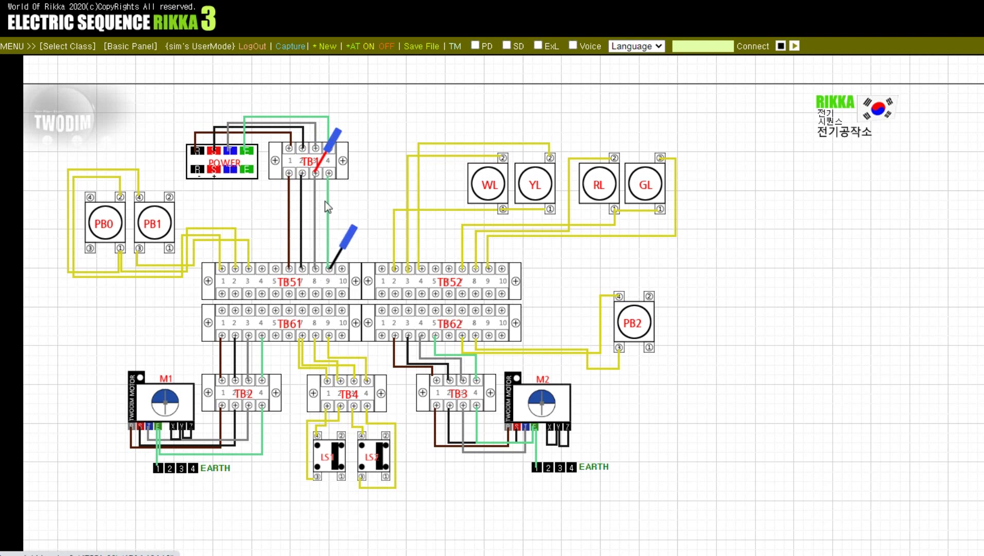
# - Probe WL terminal 2 against TB52 terminals 2 and 4
pyautogui.moveTo(315, 180); pyautogui.dragTo(395, 269)
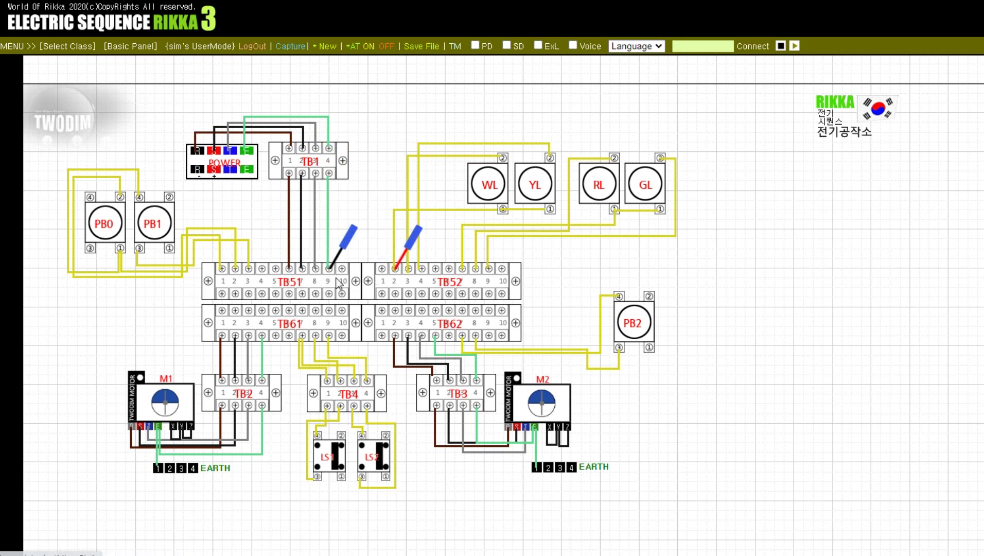
pyautogui.moveTo(335, 267); pyautogui.dragTo(503, 162)
pyautogui.moveTo(412, 252); pyautogui.dragTo(420, 278)
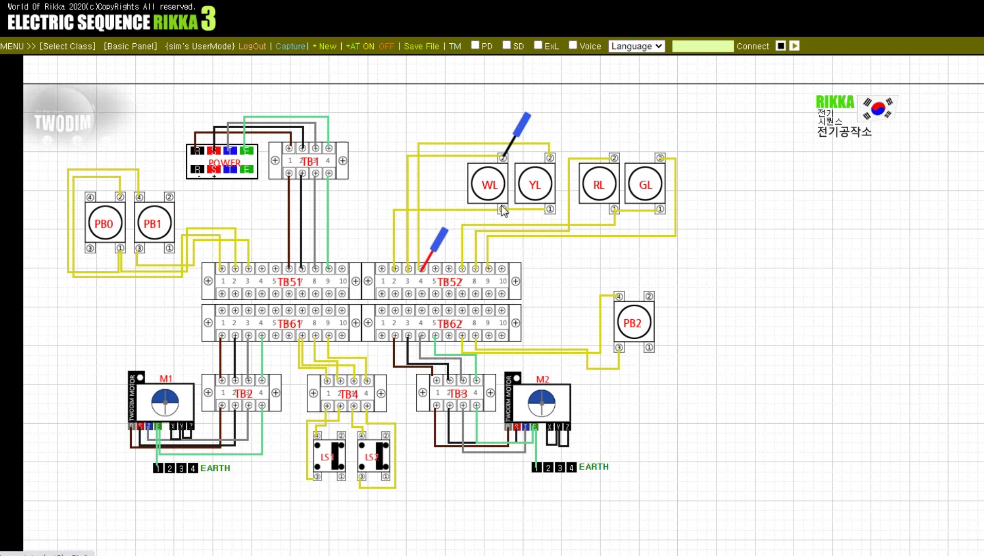
# - Probe RL terminals 1 and 2 against TB52 terminals 7 and 9
pyautogui.moveTo(528, 132); pyautogui.dragTo(613, 211)
pyautogui.moveTo(421, 273); pyautogui.dragTo(462, 272)
pyautogui.moveTo(614, 211); pyautogui.dragTo(615, 157)
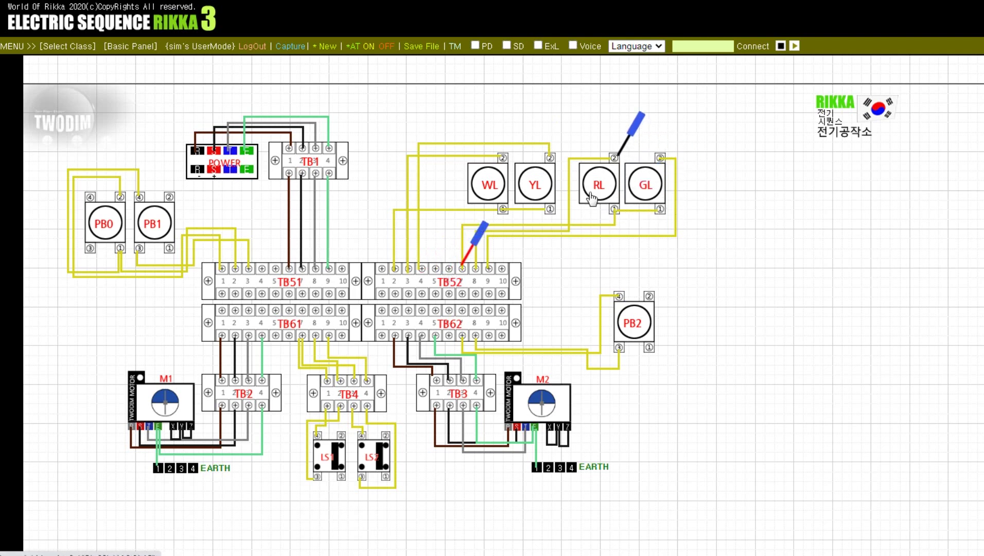
pyautogui.moveTo(482, 258); pyautogui.dragTo(489, 278)
# - Probe TB61 terminals 1 to 4 against the matching upper terminals 1 to 4 of TB2, pair by pair
pyautogui.moveTo(615, 157); pyautogui.dragTo(239, 332)
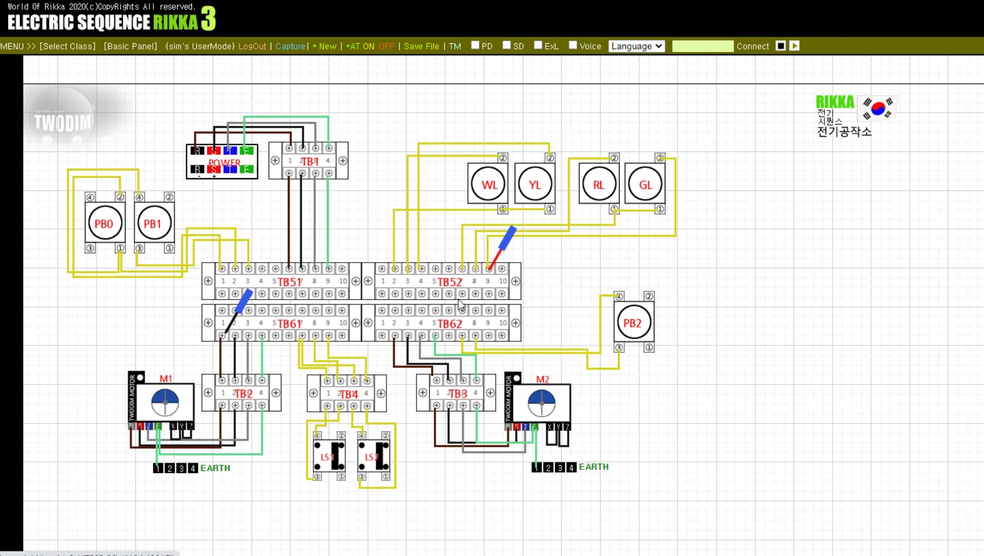
pyautogui.click(505, 257)
pyautogui.click(221, 380)
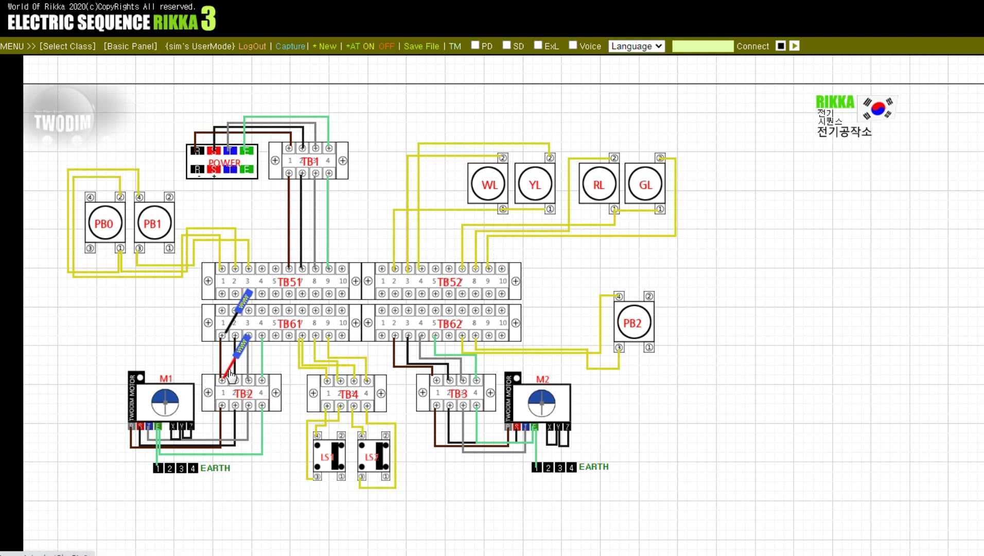
pyautogui.click(229, 370)
pyautogui.click(231, 324)
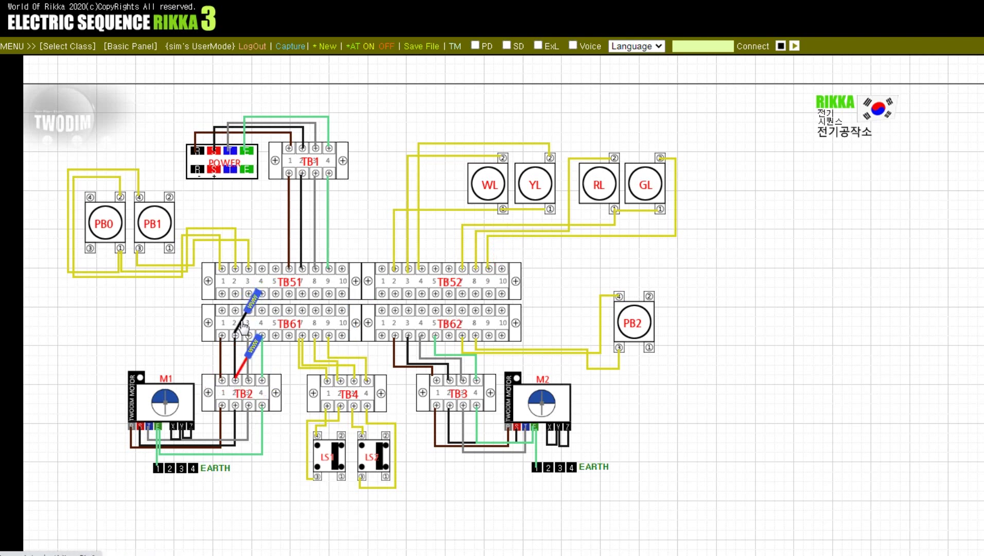
pyautogui.click(247, 335)
pyautogui.click(235, 381)
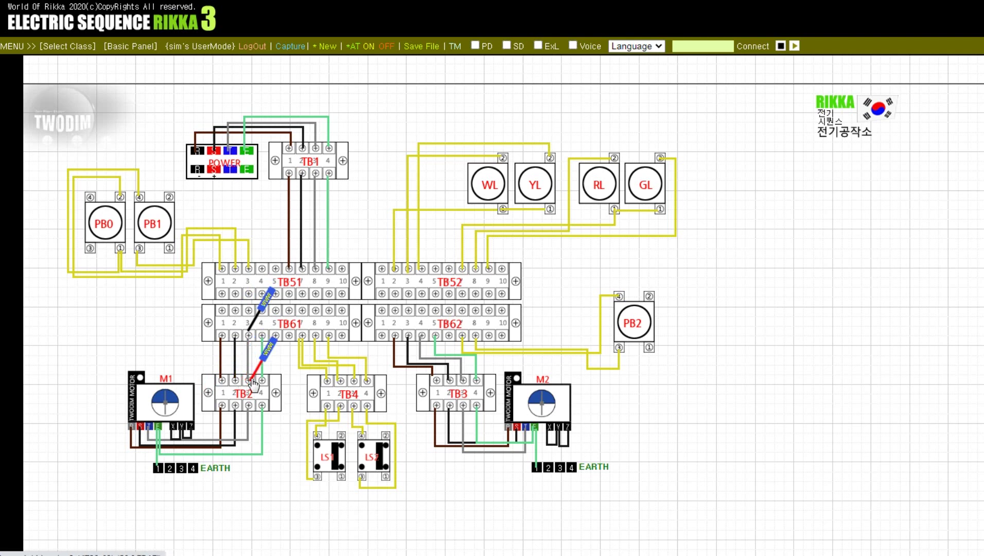
pyautogui.click(262, 381)
pyautogui.click(264, 324)
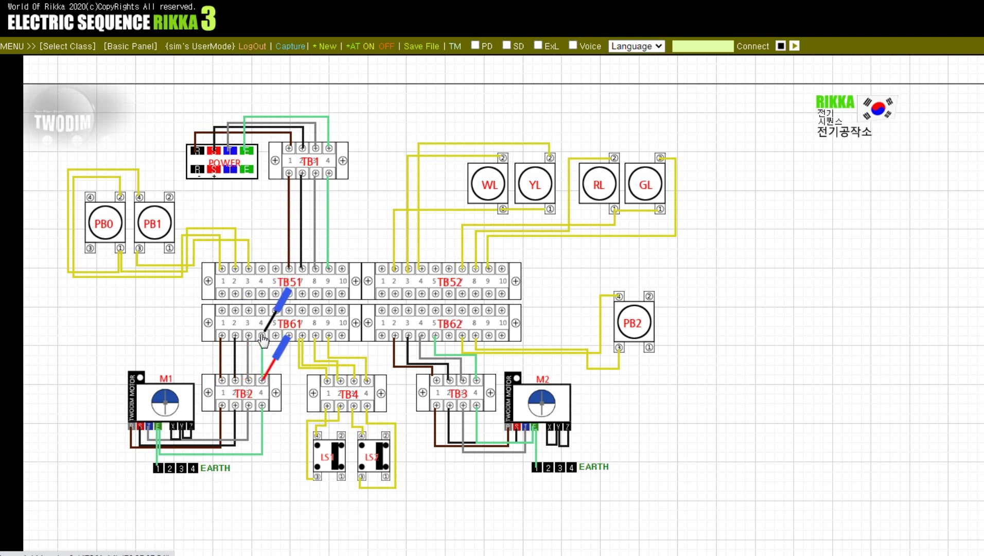
# - Probe TB61 terminal 7 against TB4 terminals 3 and 2, and TB61 terminal 9 against TB4 terminal 4
pyautogui.click(302, 337)
pyautogui.click(281, 350)
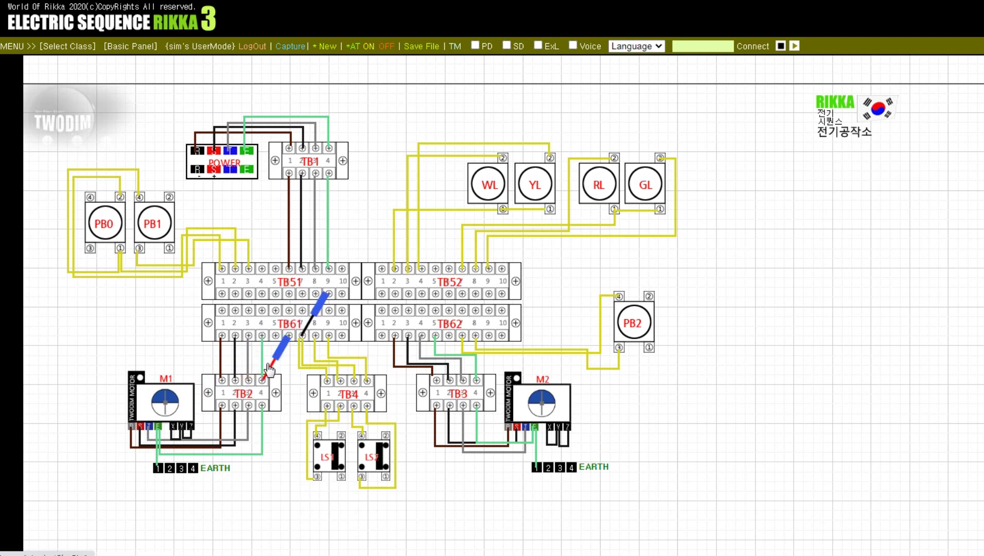
pyautogui.click(354, 382)
pyautogui.click(361, 373)
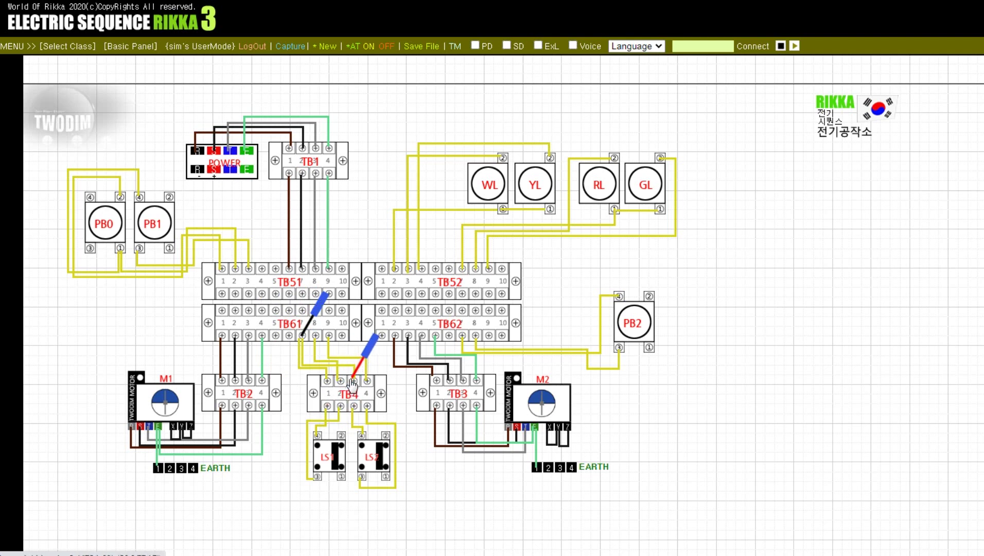
pyautogui.click(340, 381)
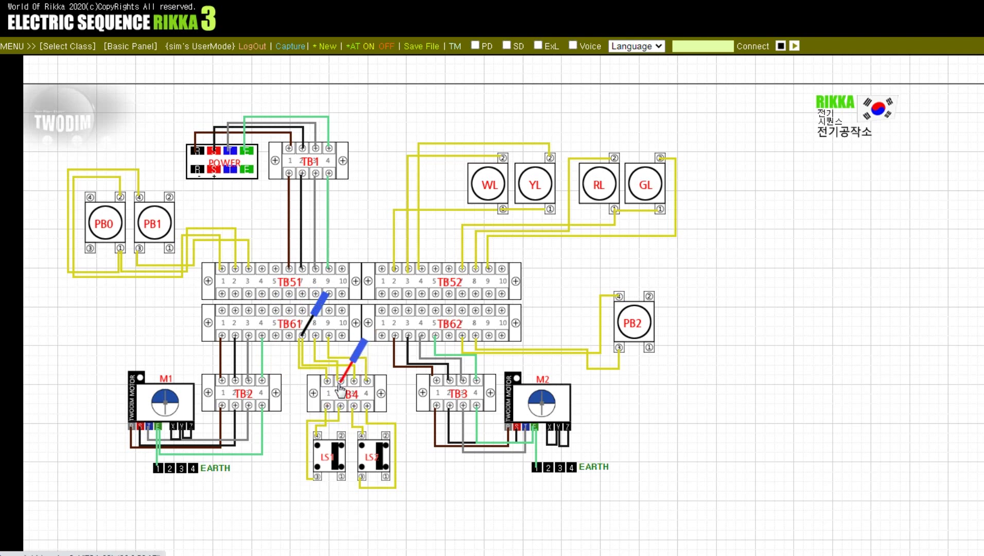
pyautogui.click(315, 336)
pyautogui.click(328, 336)
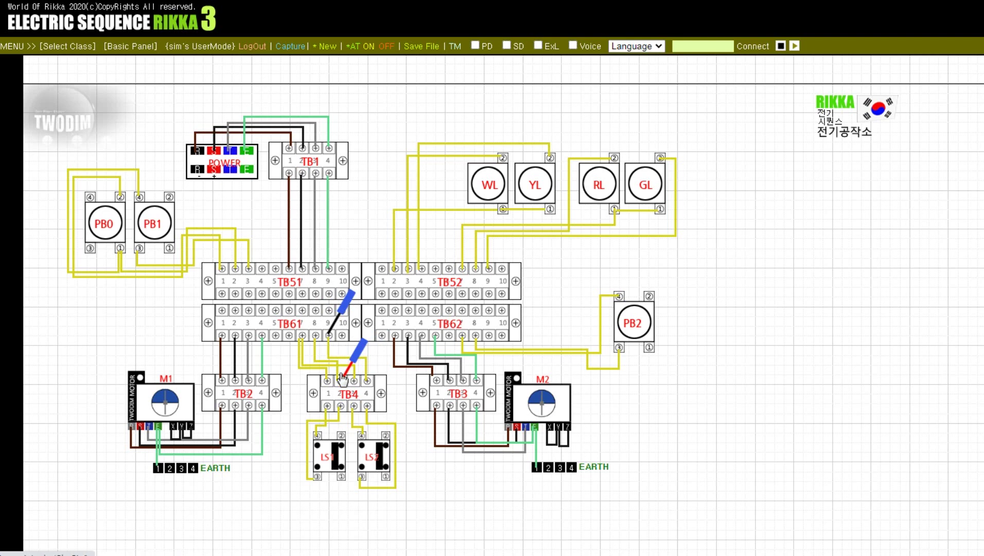
pyautogui.click(367, 382)
pyautogui.moveTo(369, 387); pyautogui.dragTo(365, 395)
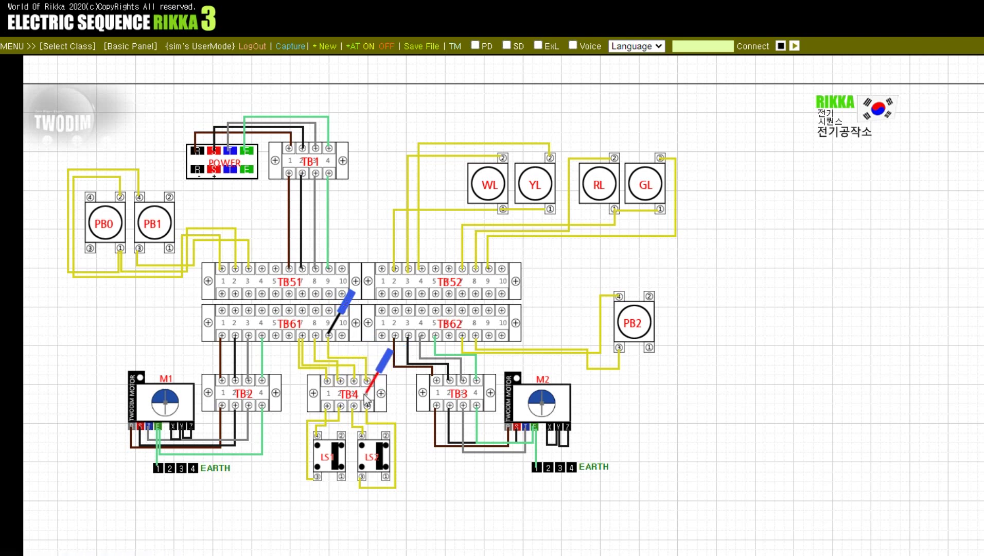
# - Probe TB62 terminals 2 to 4 against TB3 terminals 1 and 2
pyautogui.click(437, 379)
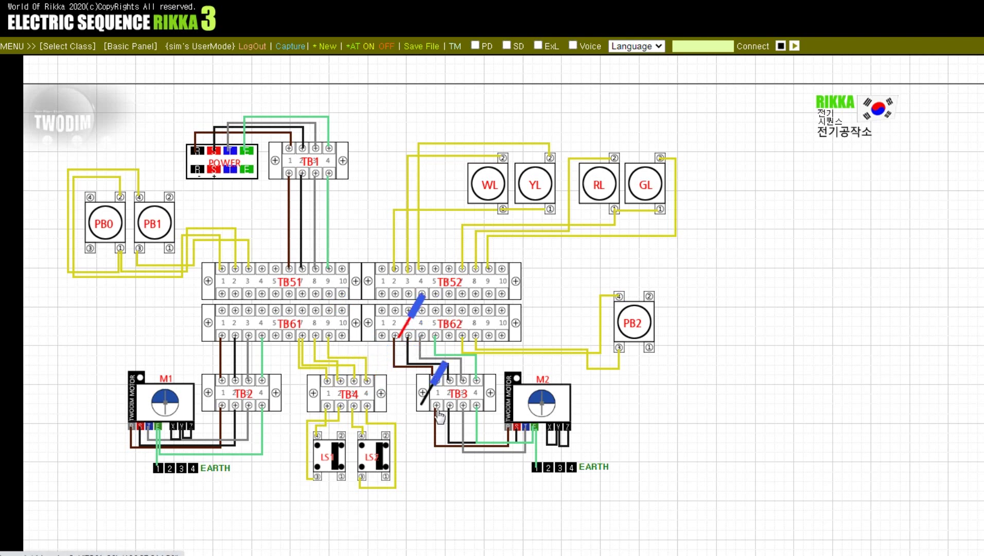
pyautogui.click(441, 370)
pyautogui.click(446, 383)
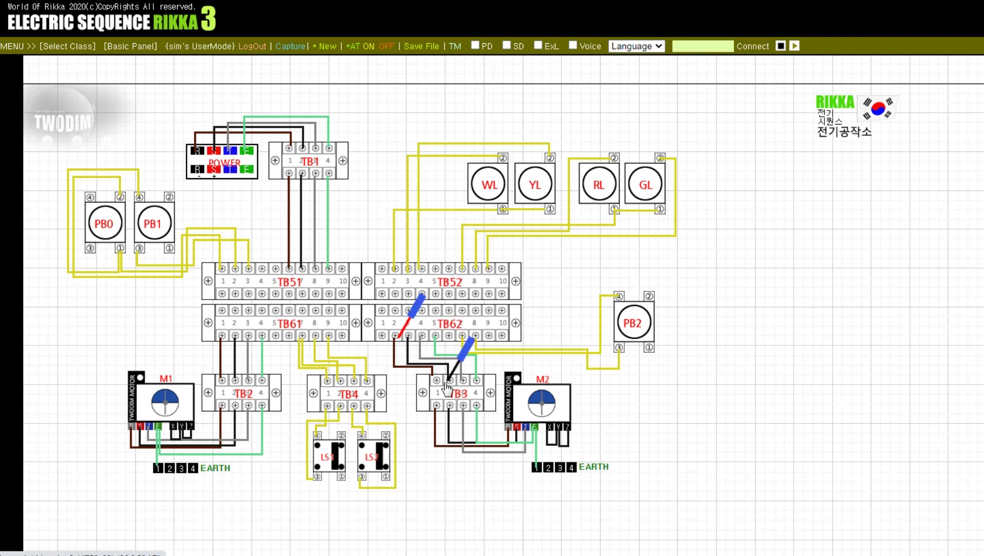
pyautogui.click(416, 332)
pyautogui.click(408, 337)
pyautogui.click(417, 334)
pyautogui.click(420, 335)
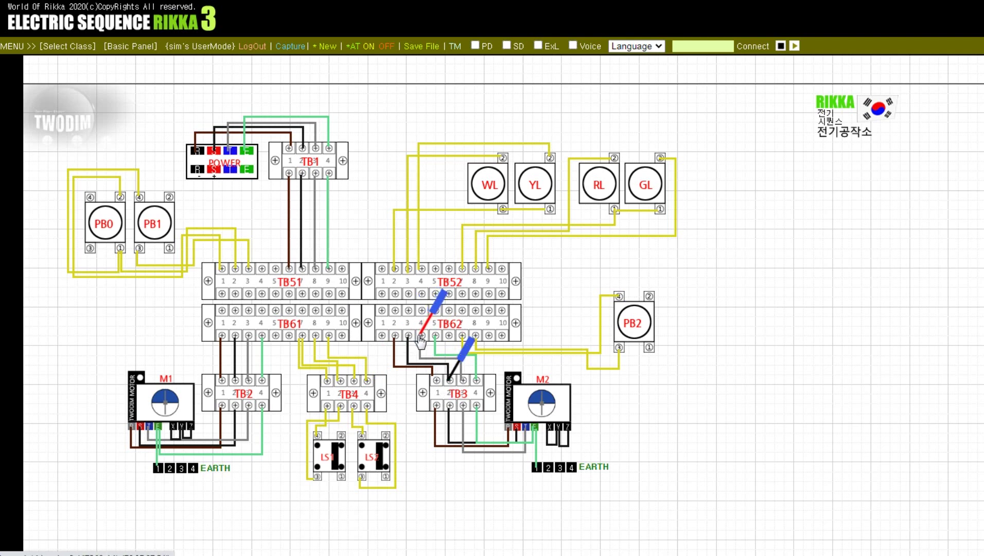
# - Probe TB3 terminals 3 and 4 against TB62 terminals 4 and 5
pyautogui.click(450, 381)
pyautogui.click(467, 380)
pyautogui.click(477, 381)
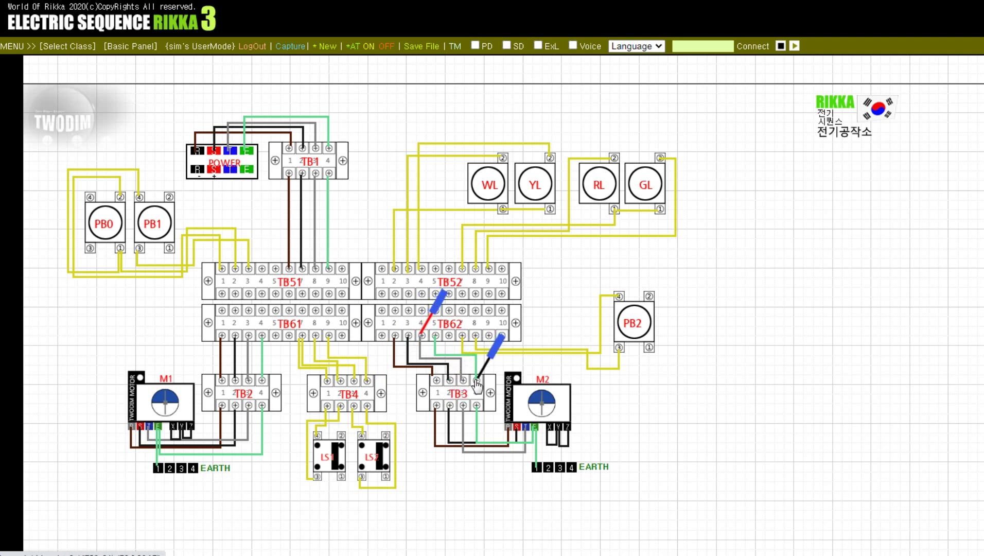
pyautogui.click(437, 336)
pyautogui.click(442, 338)
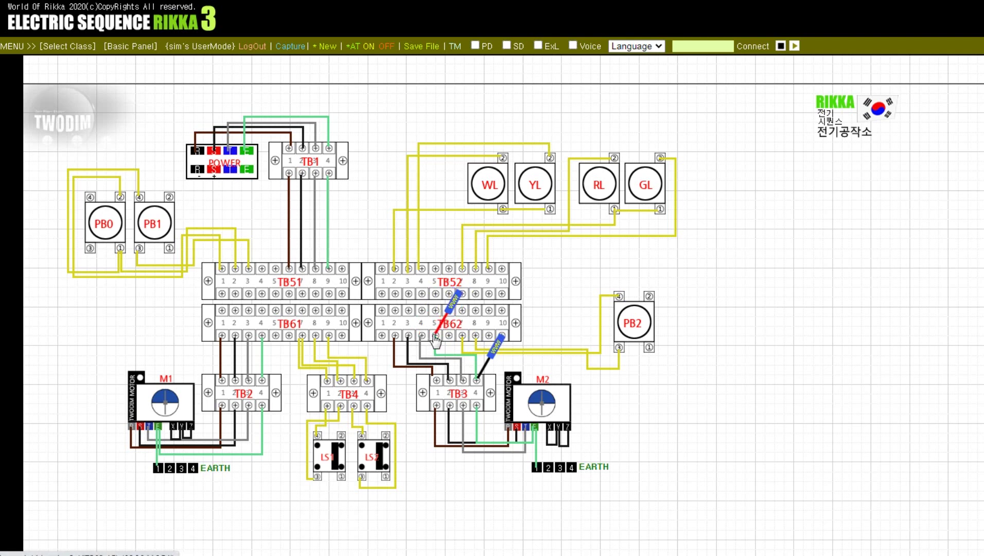
# - Probe TB62 terminal 7 against PB2 terminals 4 and 3
pyautogui.click(462, 337)
pyautogui.click(476, 381)
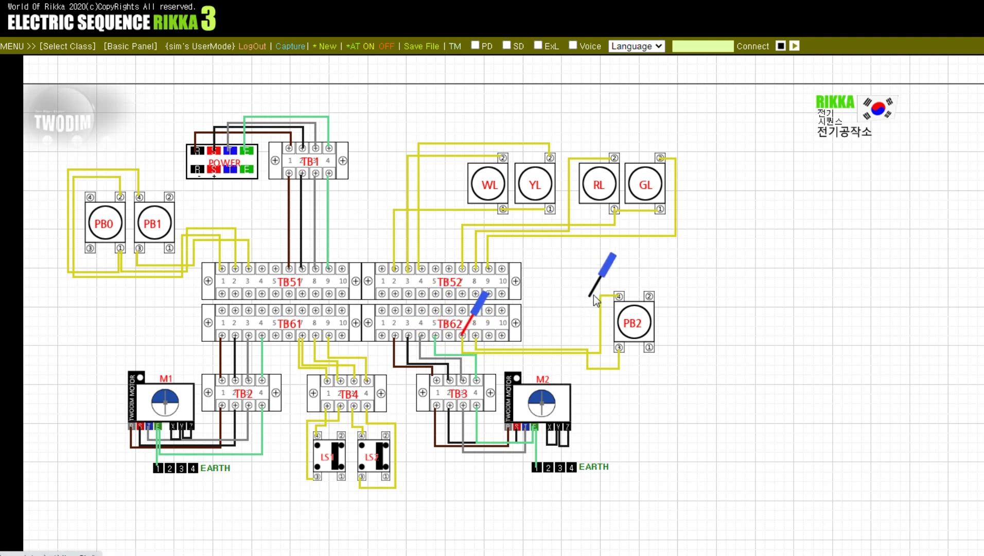
pyautogui.click(619, 297)
pyautogui.click(620, 298)
pyautogui.click(618, 349)
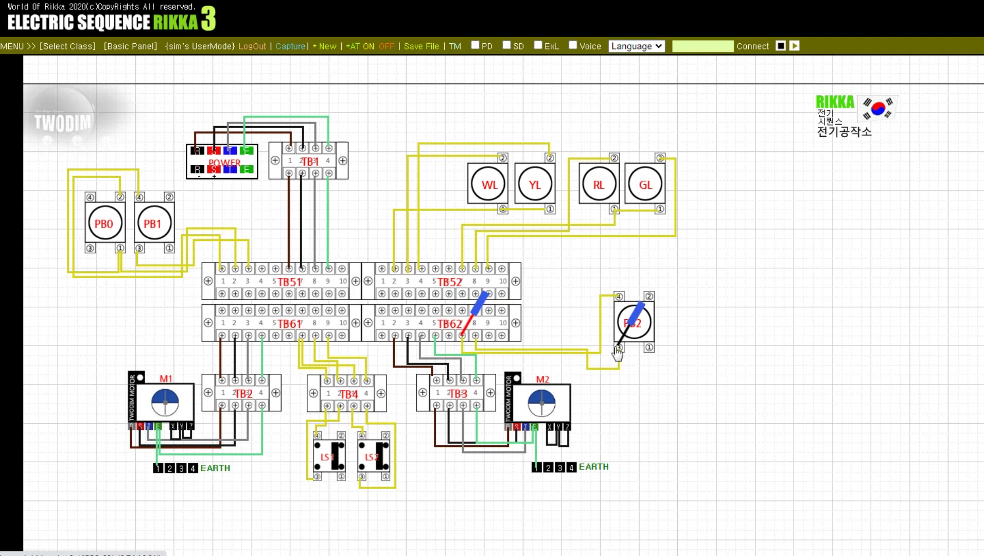
# - Probe the lower TB2 terminals 1 to 4 against the matching supply and earth terminals of motor M1, pair by pair
pyautogui.click(462, 335)
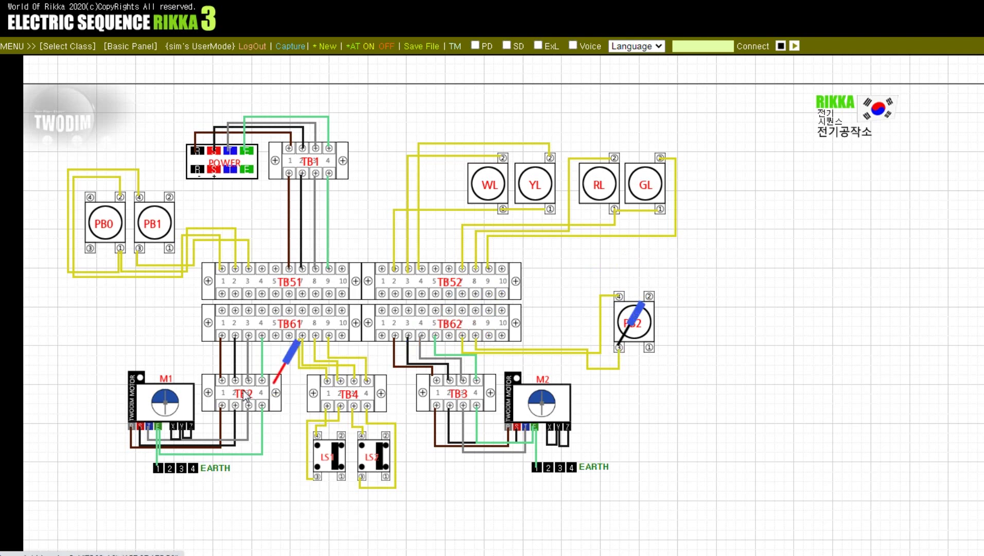
pyautogui.click(224, 406)
pyautogui.click(618, 349)
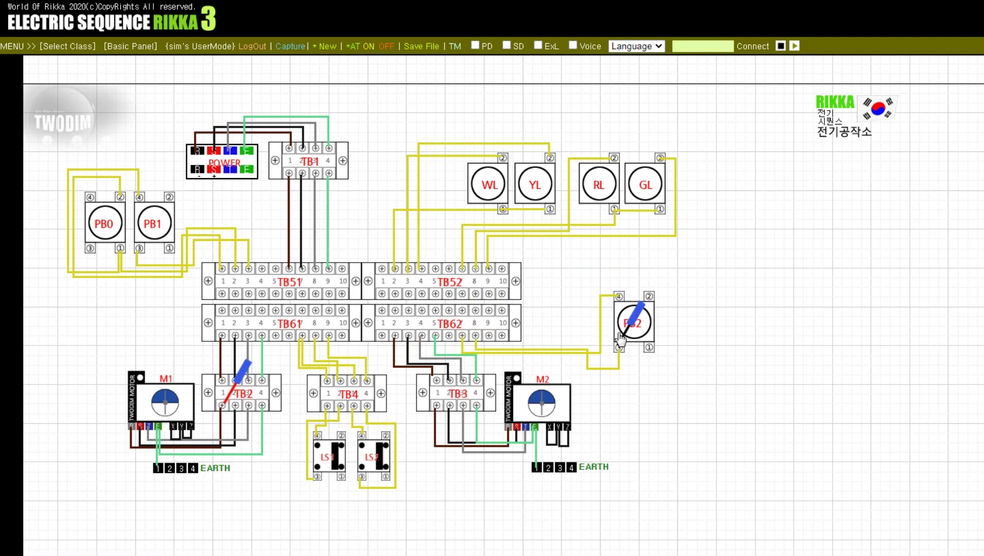
pyautogui.click(133, 427)
pyautogui.click(131, 428)
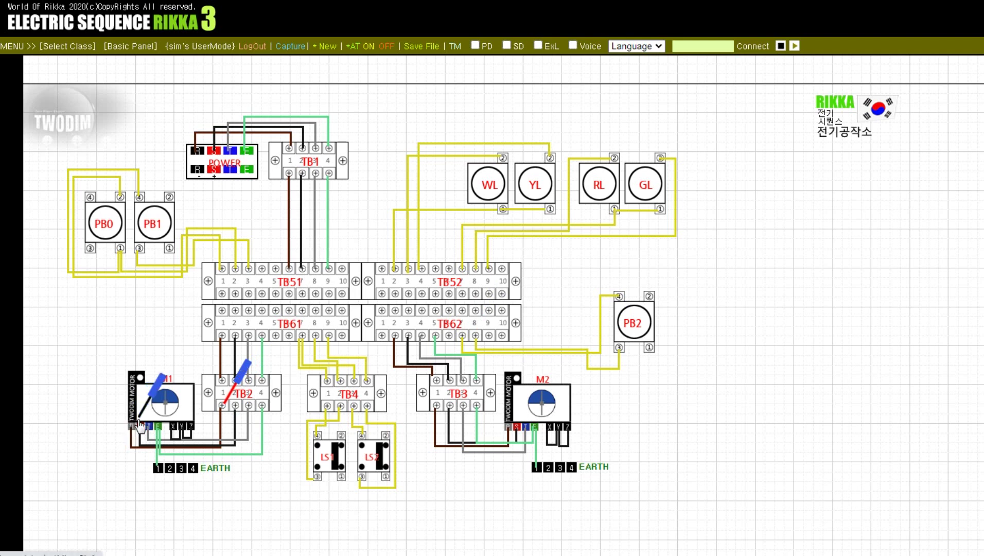
pyautogui.click(138, 426)
pyautogui.click(235, 407)
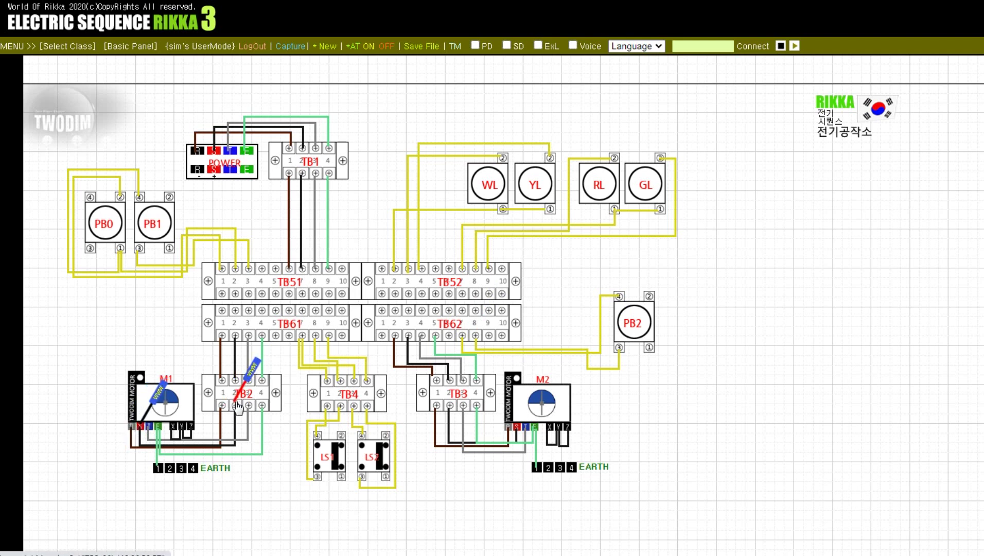
pyautogui.click(237, 407)
pyautogui.click(247, 413)
pyautogui.click(140, 426)
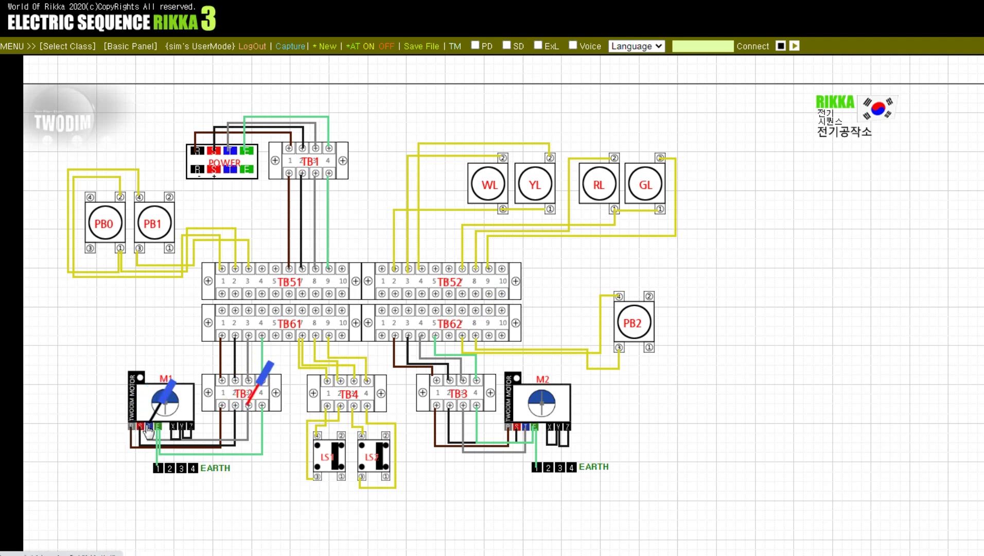
pyautogui.click(153, 426)
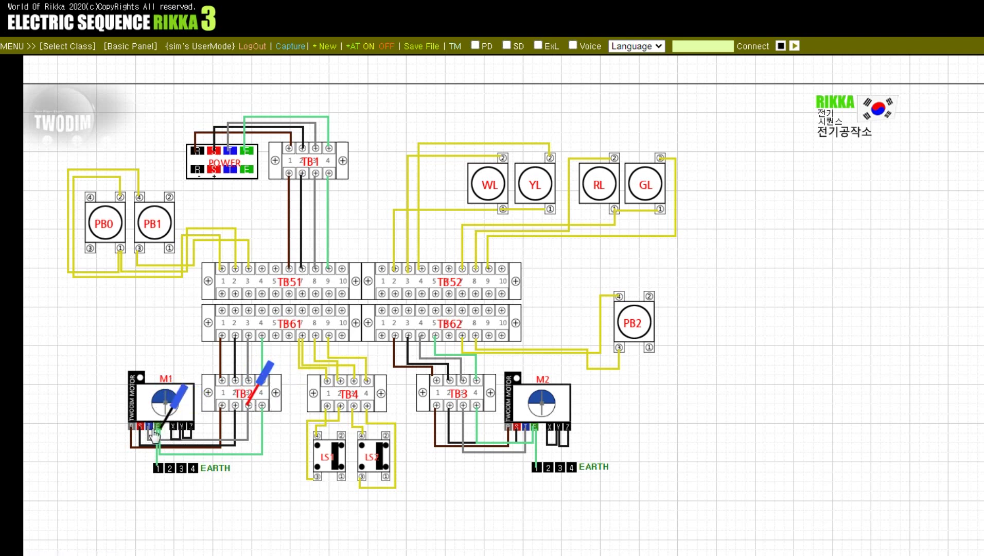
pyautogui.click(261, 425)
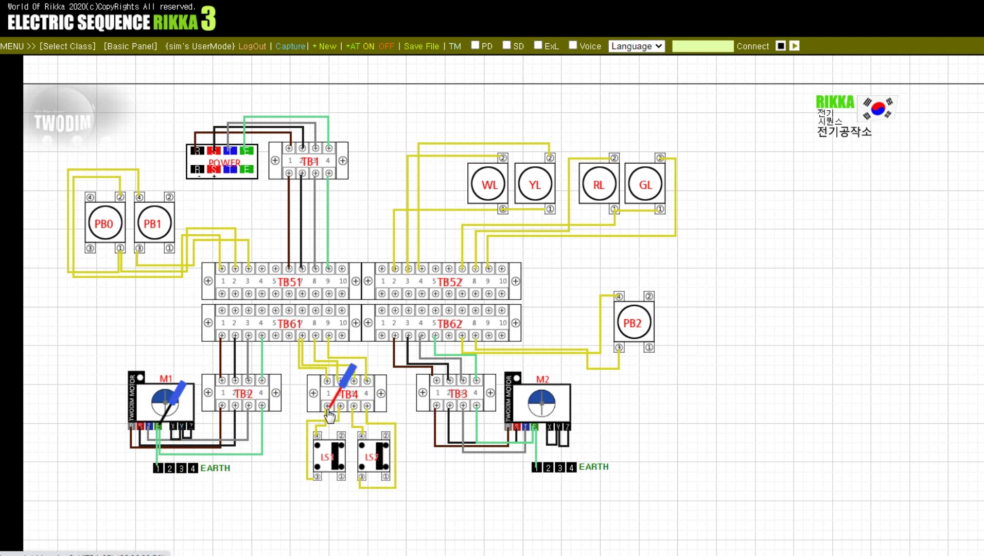
# - Probe the lower TB4 terminals 1 and 2 against LS1 terminals 4 and 3
pyautogui.click(159, 425)
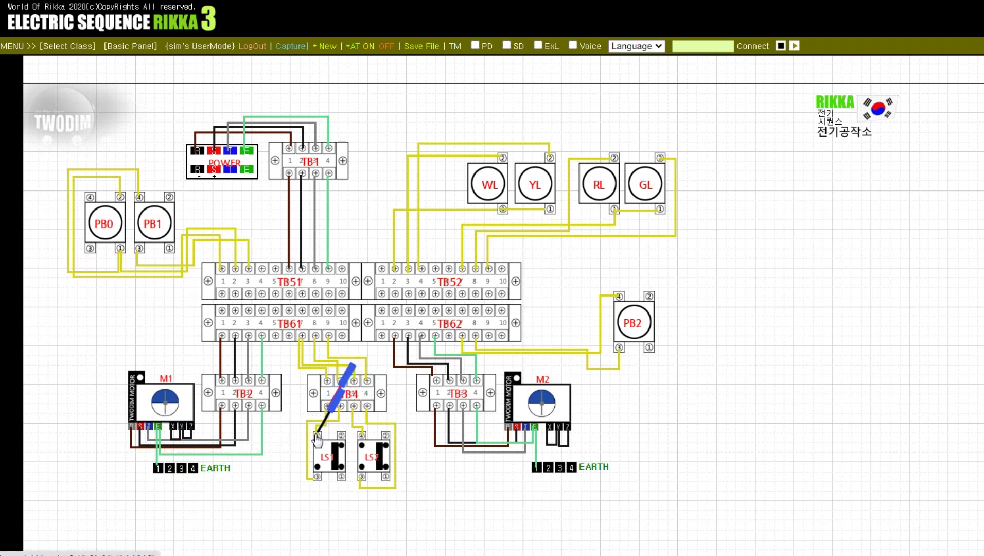
pyautogui.click(316, 477)
pyautogui.click(340, 408)
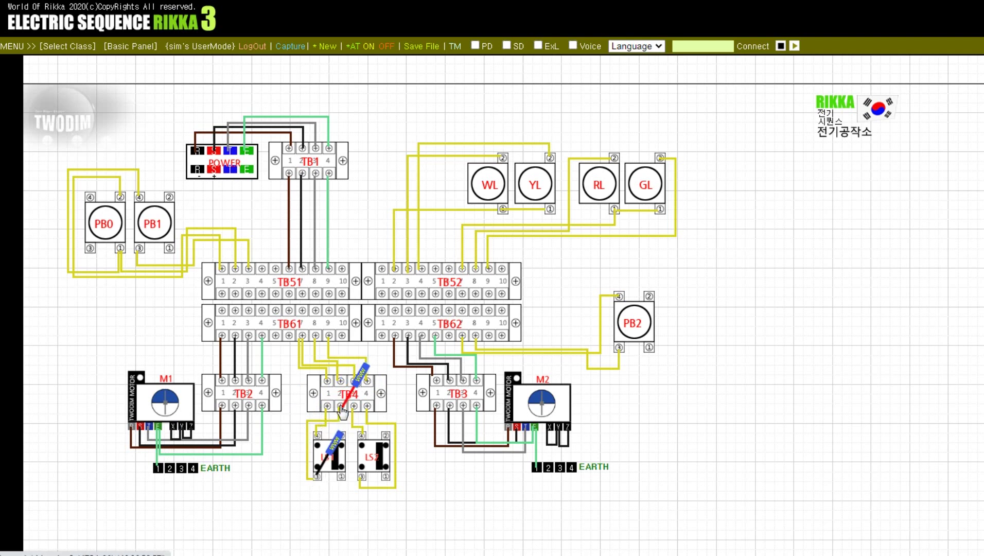
# - Probe the lower TB4 terminals 3 and 4 against LS2 terminals 4 and 3
pyautogui.click(353, 406)
pyautogui.click(363, 436)
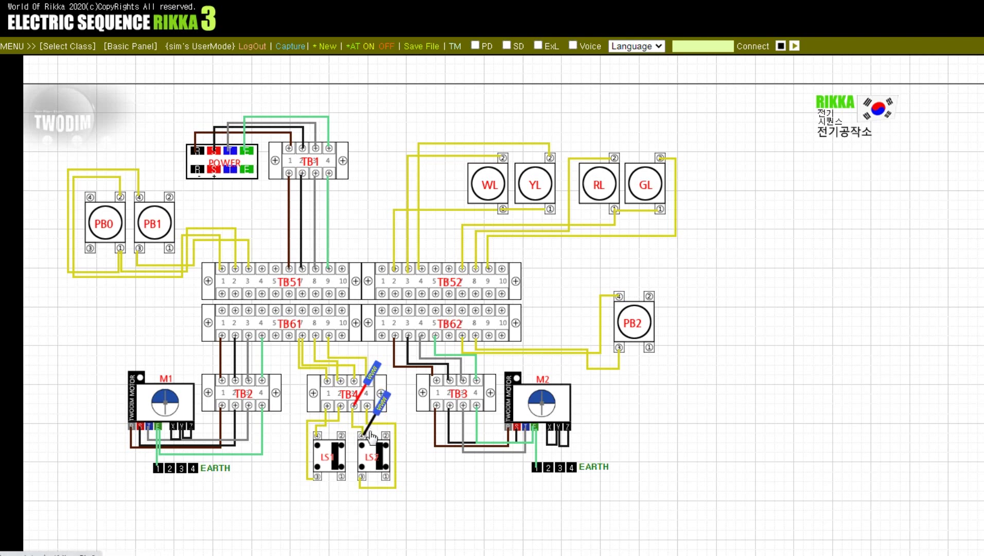
pyautogui.click(361, 478)
pyautogui.click(367, 405)
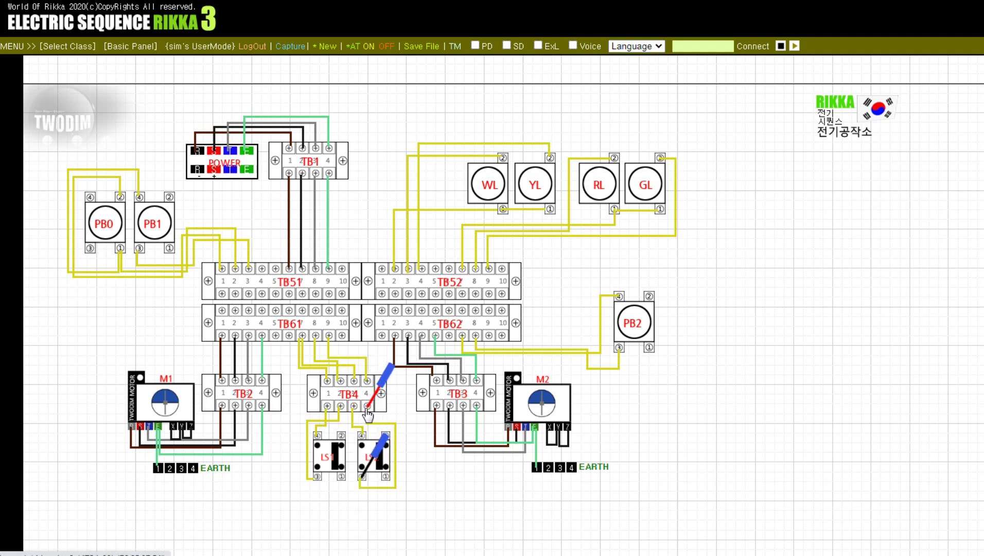
# - Probe the lower TB3 terminals against the matching supply and earth terminals of motor M2, one after another
pyautogui.click(436, 406)
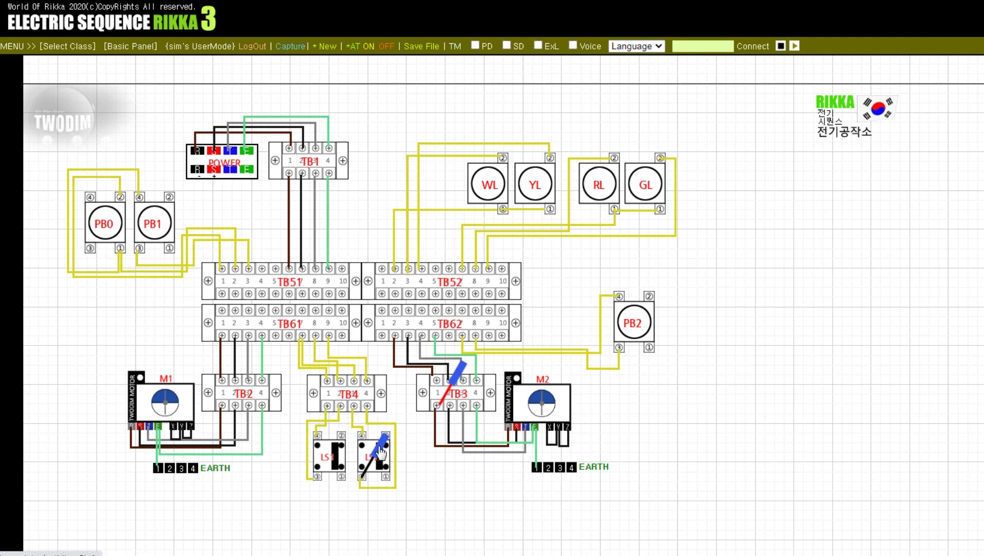
pyautogui.click(510, 427)
pyautogui.click(516, 428)
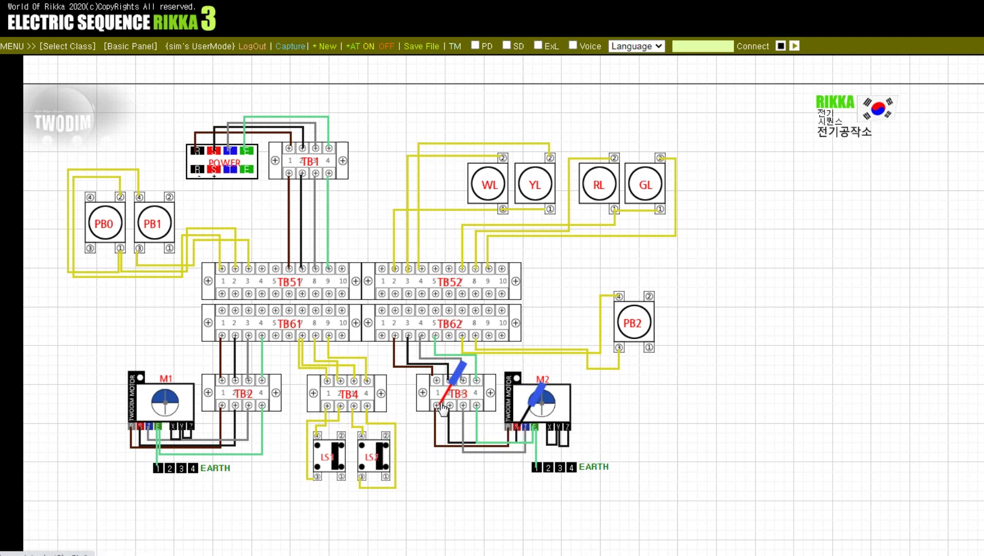
pyautogui.moveTo(443, 409); pyautogui.dragTo(462, 410)
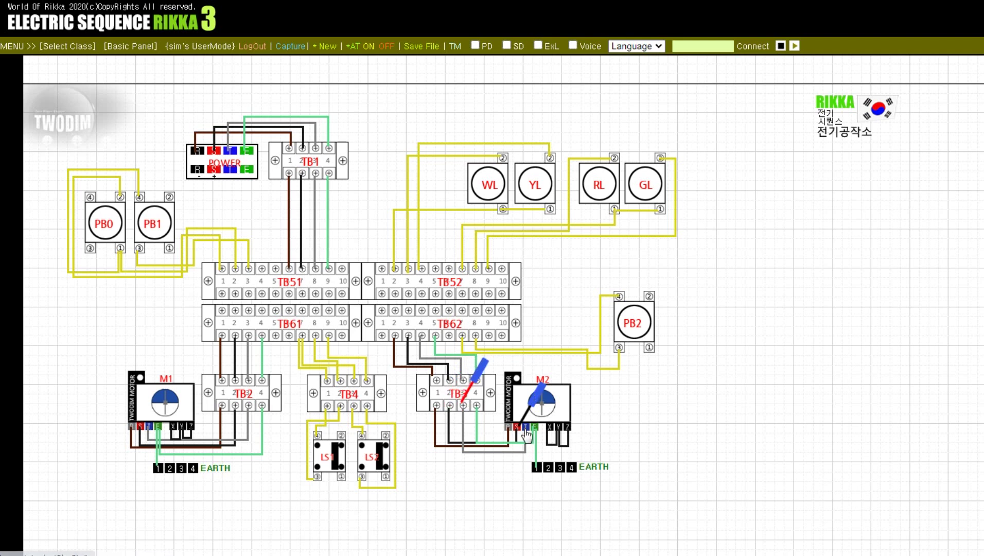
pyautogui.moveTo(521, 425); pyautogui.dragTo(537, 433)
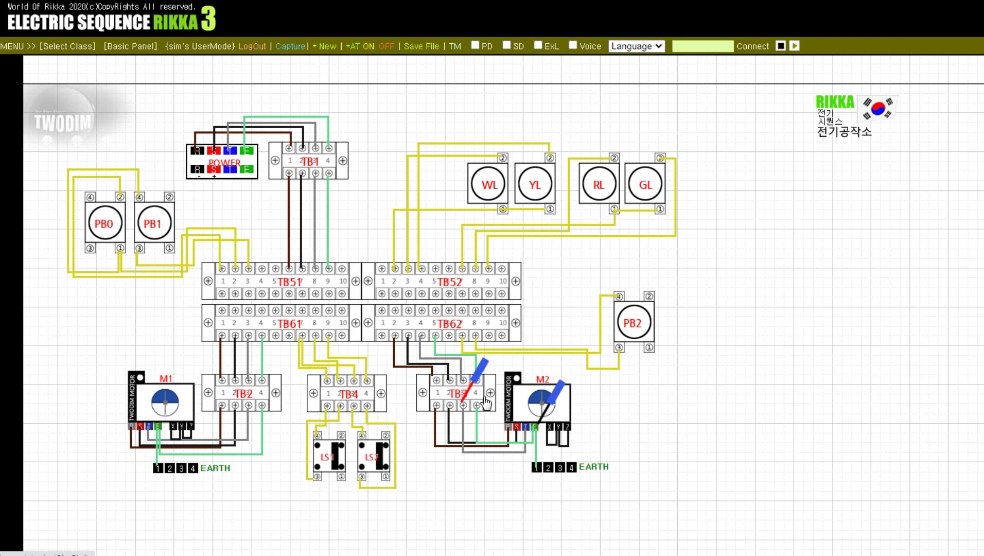
# - Move the probes to TB51 terminal 1 and upper TB61 terminal 3, and remove them with the console command bt
pyautogui.moveTo(486, 403); pyautogui.dragTo(223, 320)
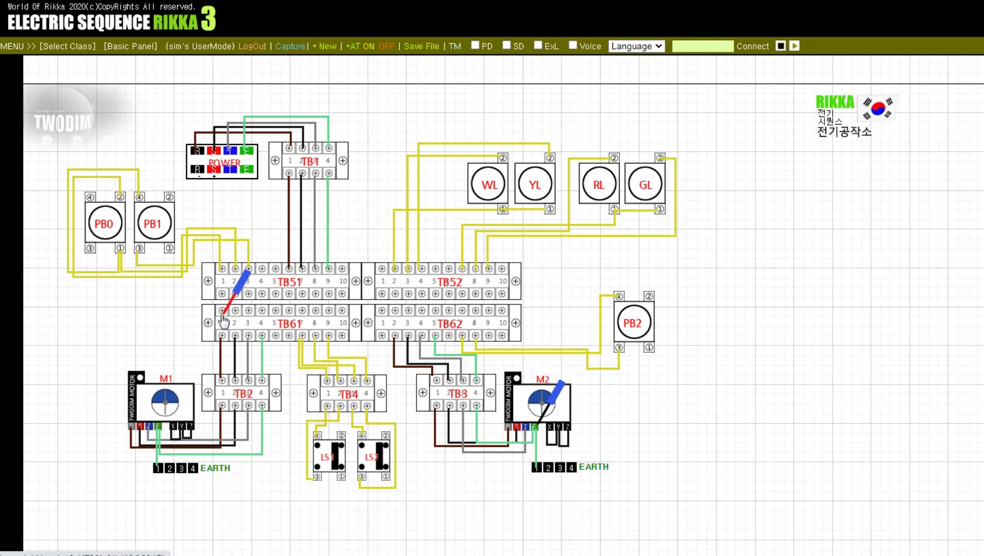
pyautogui.moveTo(536, 426); pyautogui.dragTo(224, 272)
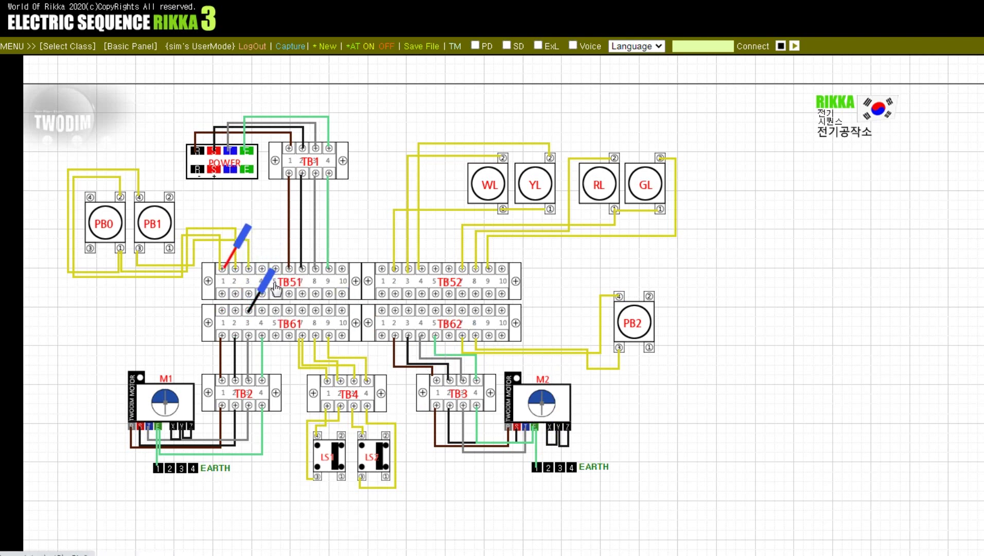
pyautogui.doubleClick(651, 418)
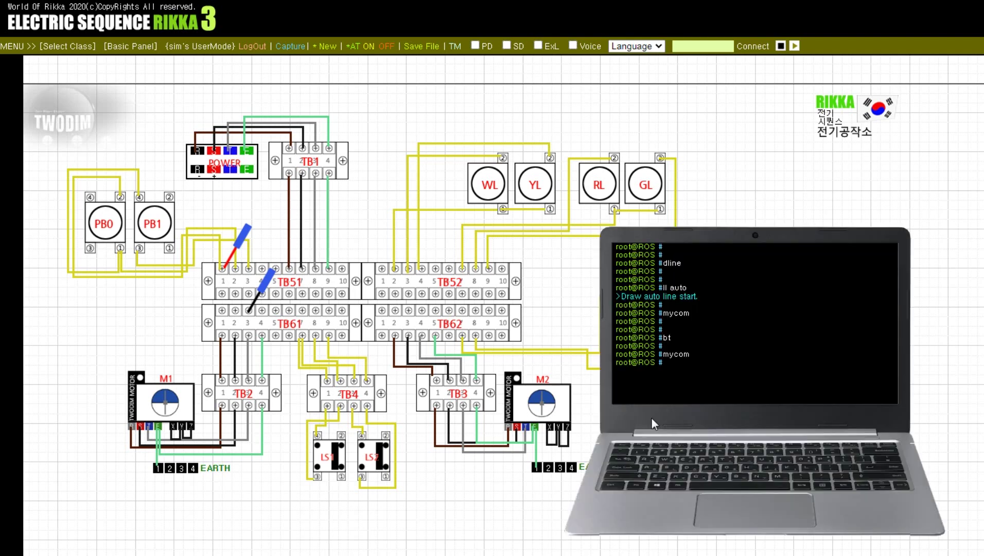
pyautogui.press('Return')
pyautogui.write('bt')
pyautogui.press('Return')
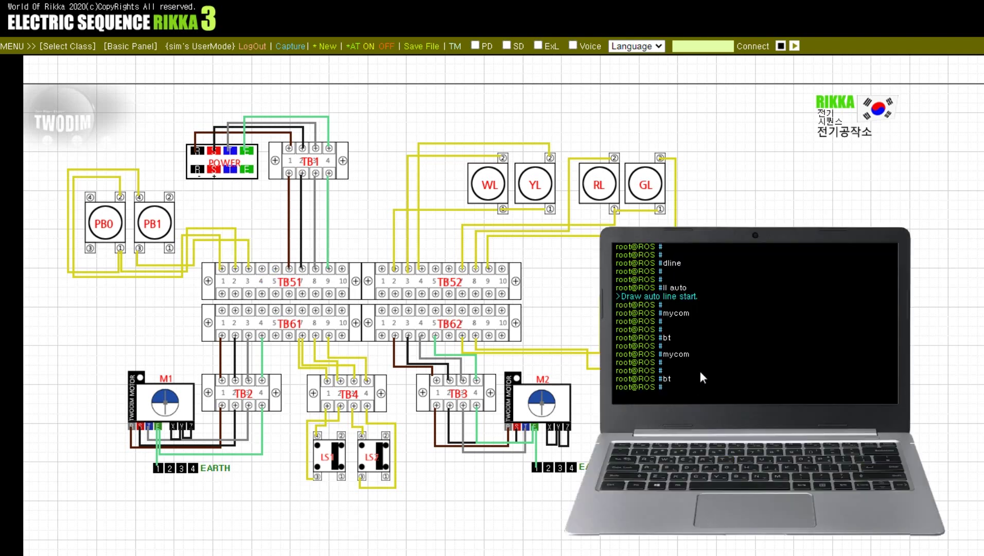
# - Clear the whole circuit from the workspace with the console command reset
pyautogui.press('Return')
pyautogui.press('Return')
pyautogui.press('Return')
pyautogui.write('rese')
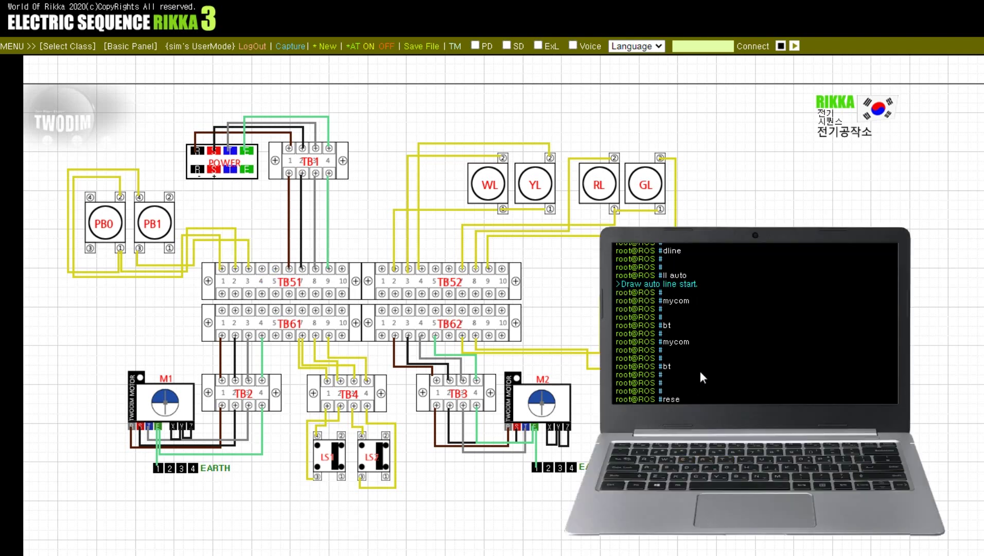
pyautogui.write('t')
pyautogui.press('Return')
# - End the root console session with the logout command
pyautogui.press('Return')
pyautogui.press('Return')
pyautogui.press('Return')
pyautogui.write('lo')
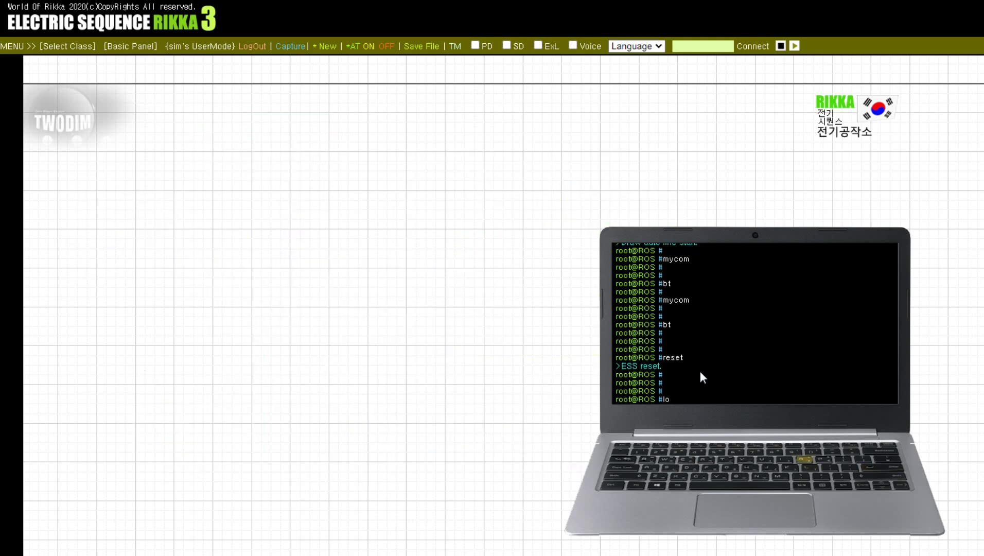
pyautogui.write('gout')
pyautogui.press('Return')
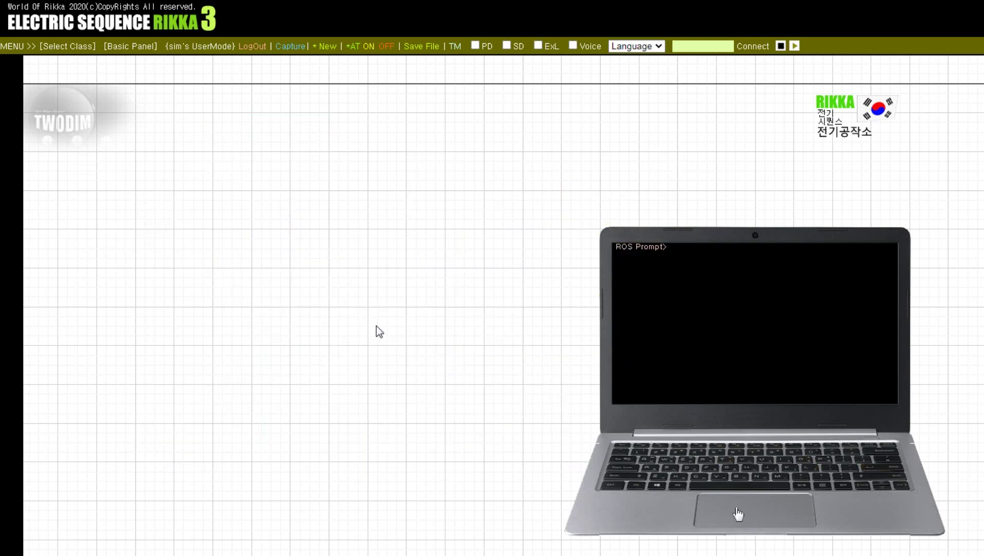